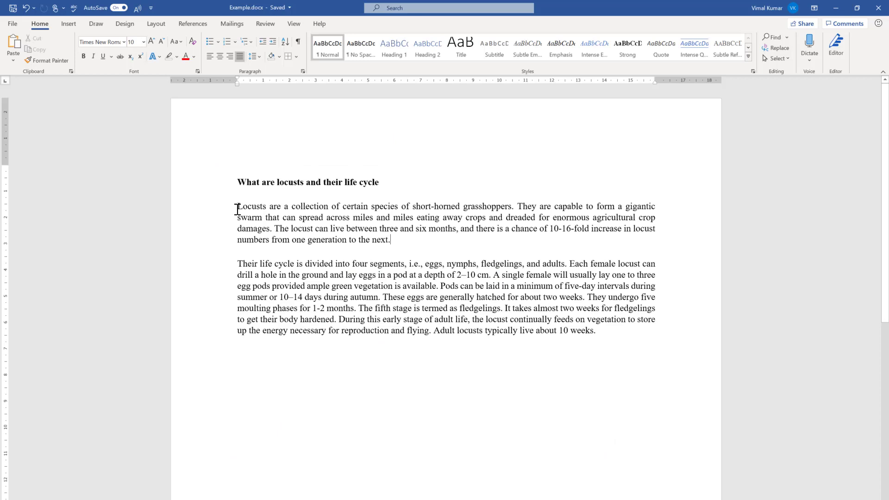
# Step: Select the body paragraphs and add a right border
pyautogui.moveTo(237, 209); pyautogui.dragTo(555, 305)
pyautogui.click(542, 297)
pyautogui.moveTo(604, 329); pyautogui.dragTo(237, 207)
pyautogui.click(301, 239)
pyautogui.click(297, 56)
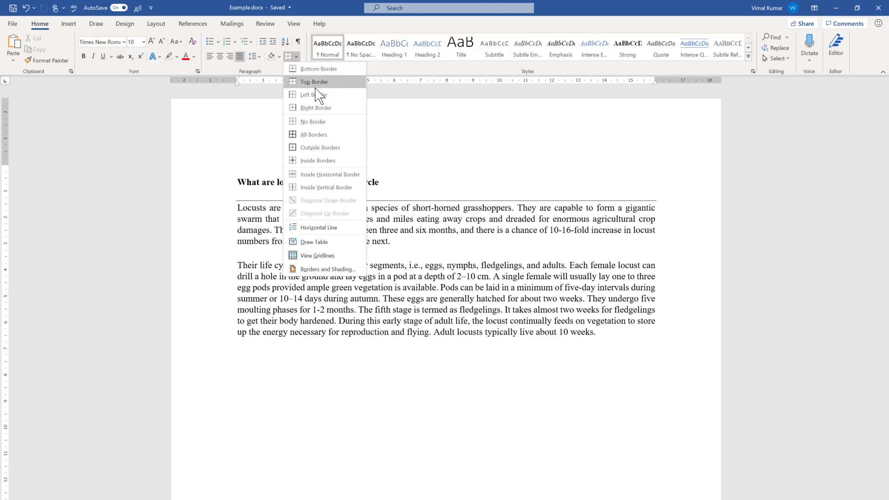
pyautogui.click(318, 110)
# Step: Try a box border on the first body paragraph, then remove it with No Border
pyautogui.moveTo(392, 244); pyautogui.dragTo(243, 207)
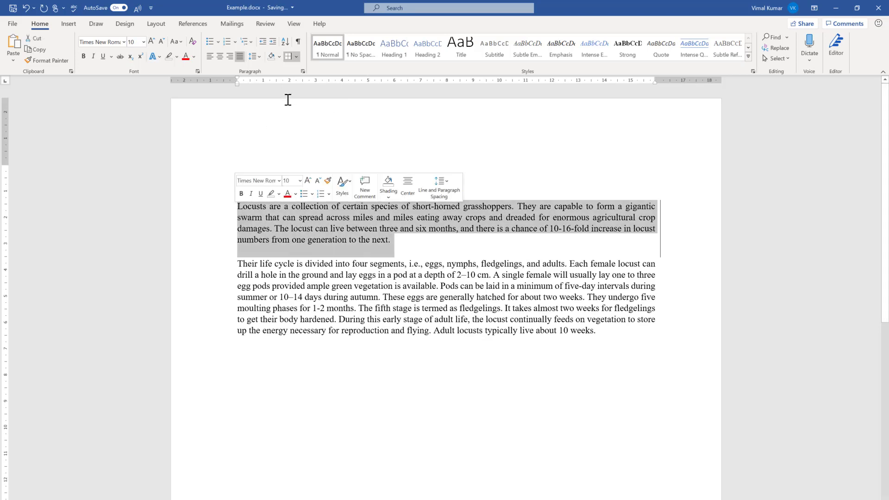
pyautogui.click(296, 56)
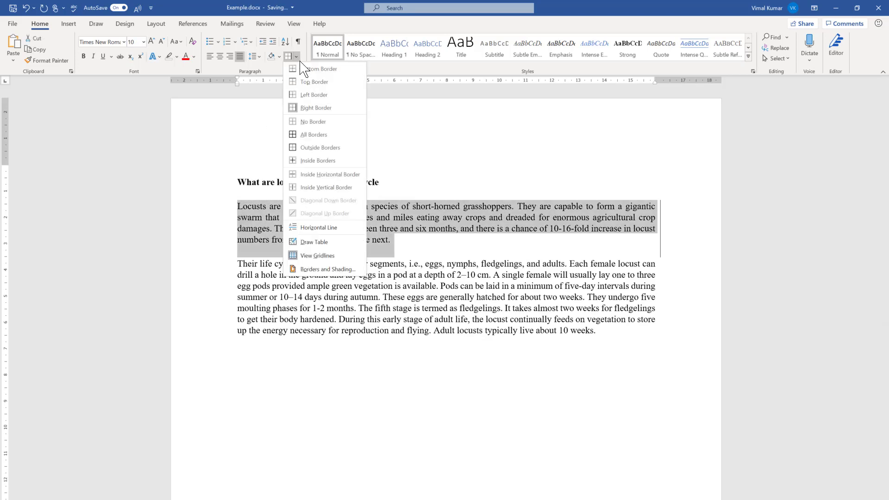
pyautogui.click(312, 148)
pyautogui.moveTo(398, 242); pyautogui.dragTo(243, 213)
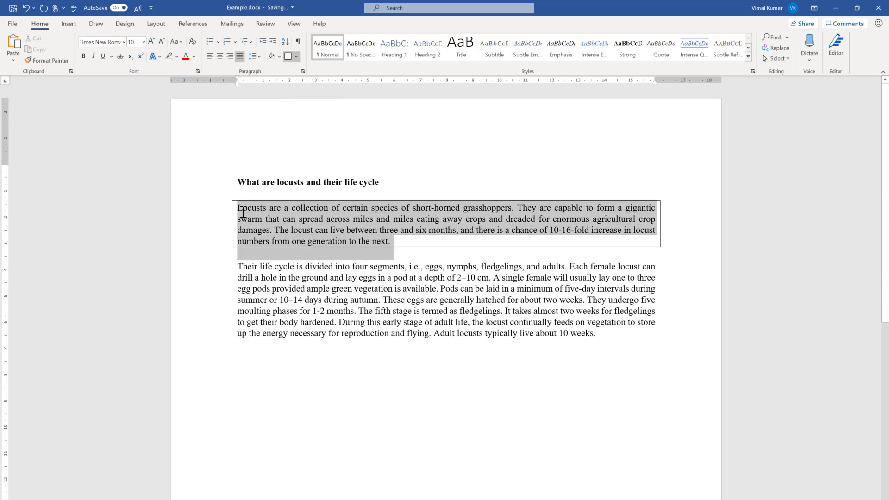
pyautogui.click(296, 56)
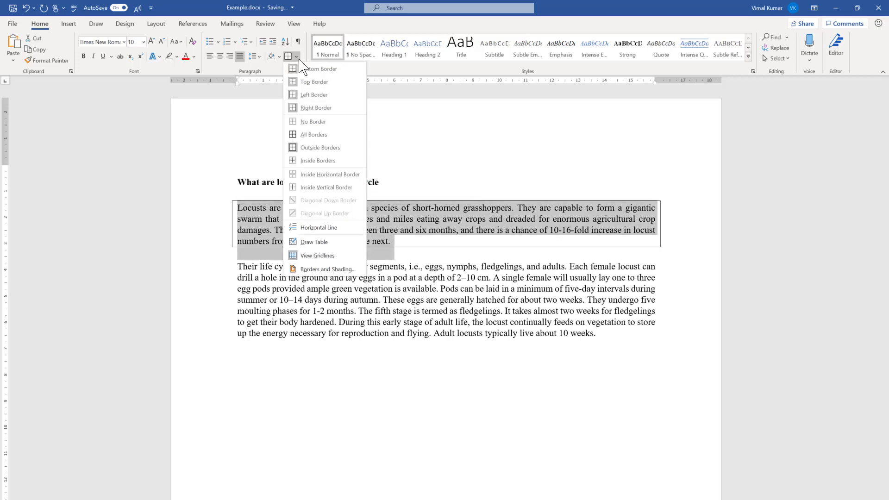
pyautogui.click(310, 122)
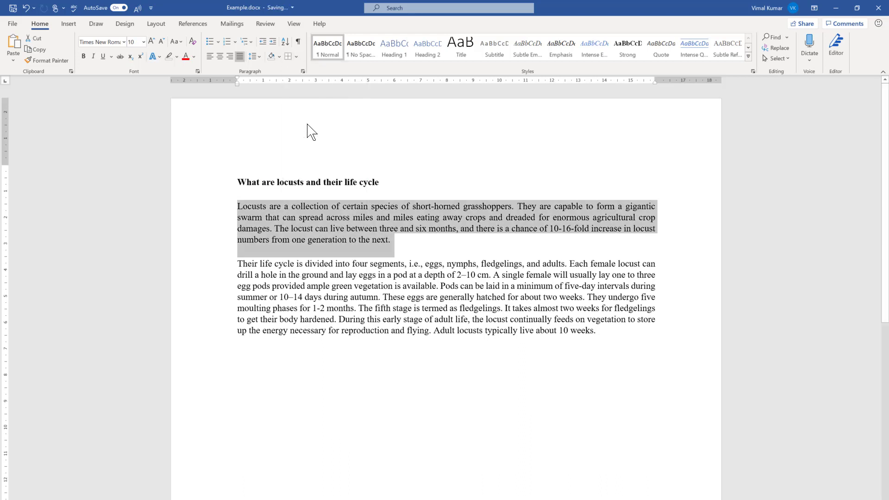
# Step: Apply All Borders to both body paragraphs
pyautogui.click(297, 56)
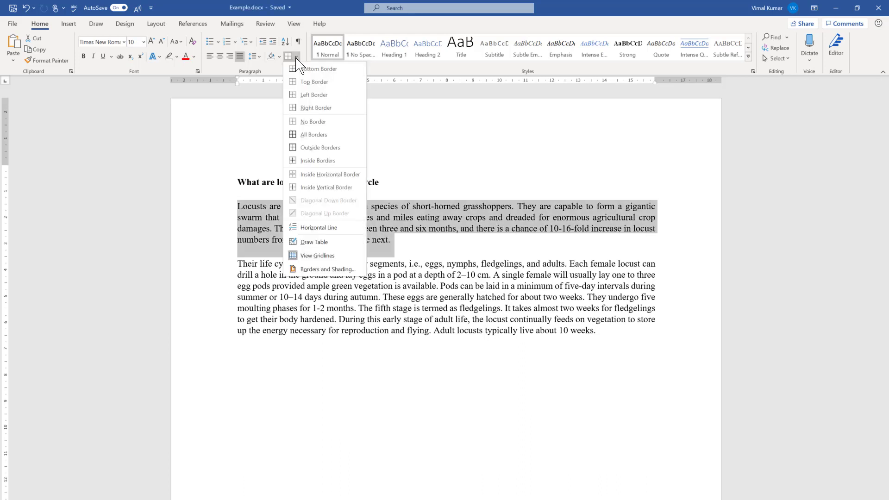
pyautogui.click(497, 223)
pyautogui.moveTo(600, 331); pyautogui.dragTo(238, 207)
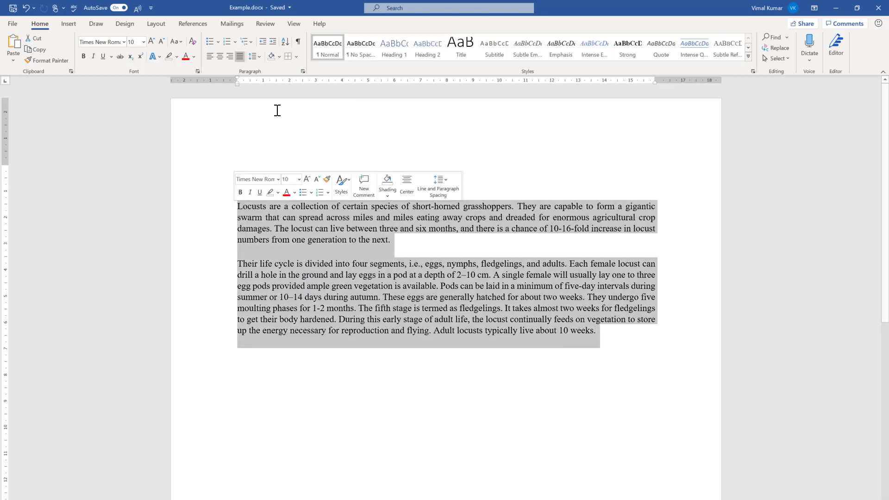
pyautogui.click(296, 56)
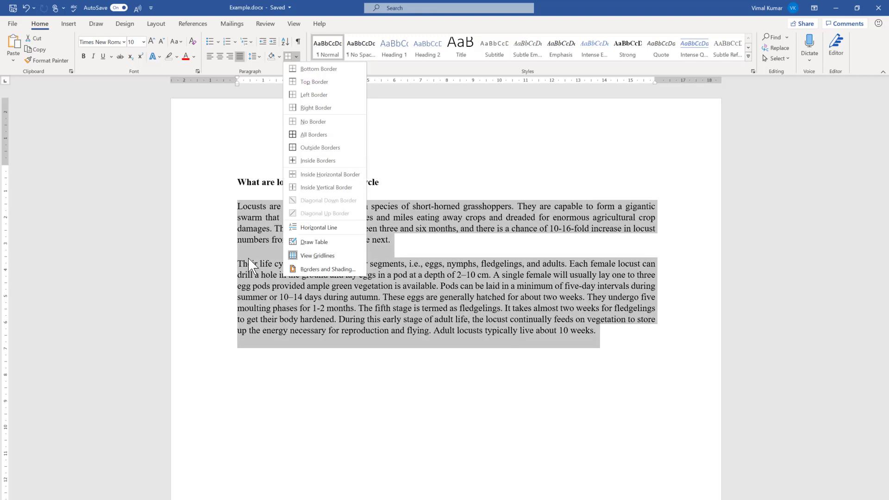
pyautogui.click(318, 137)
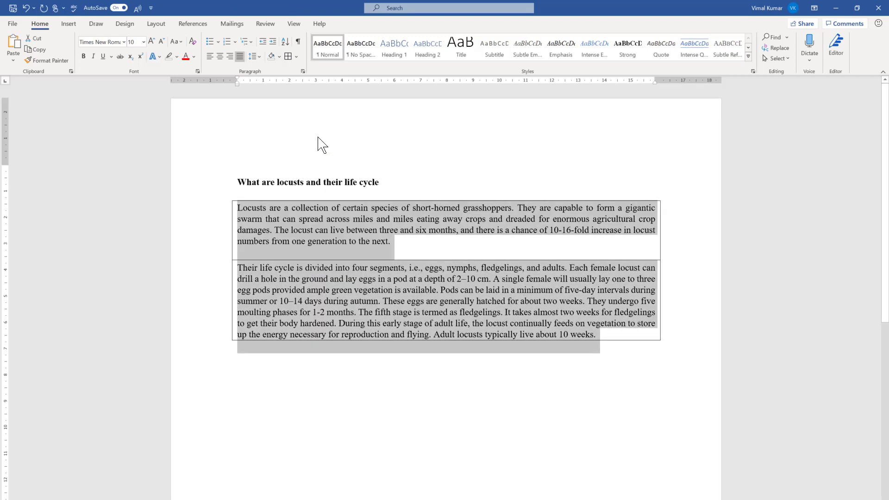
pyautogui.click(414, 182)
# Step: Remove all borders from both body paragraphs
pyautogui.moveTo(598, 337); pyautogui.dragTo(240, 207)
pyautogui.click(296, 57)
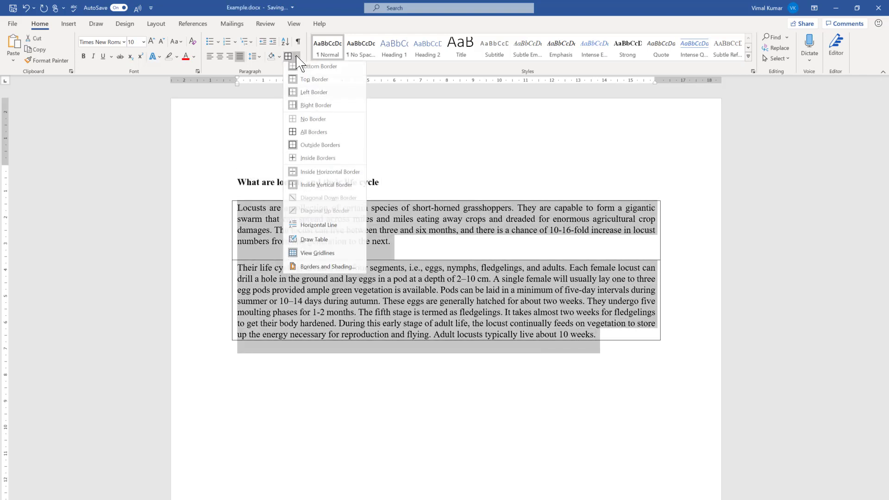
pyautogui.click(312, 123)
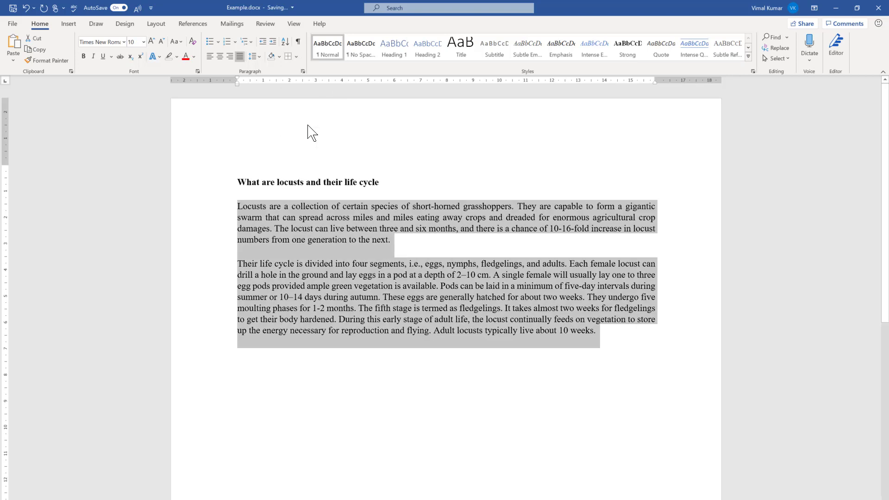
pyautogui.click(406, 180)
# Step: Select the first body paragraph and open Borders and Shading
pyautogui.moveTo(597, 337); pyautogui.dragTo(351, 298)
pyautogui.click(409, 330)
pyautogui.moveTo(392, 241); pyautogui.dragTo(241, 211)
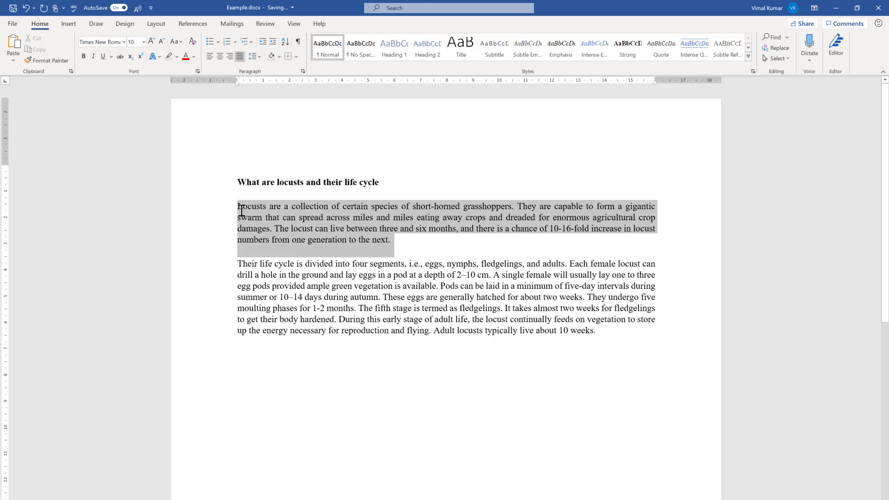
pyautogui.click(296, 56)
pyautogui.click(345, 269)
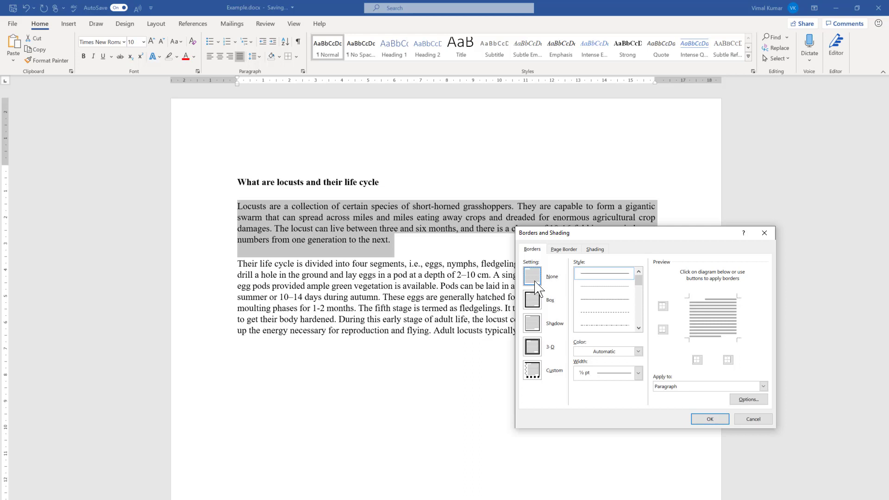
# Step: Choose the 3-D border setting with a wider-dashed ½ pt line style
pyautogui.click(535, 306)
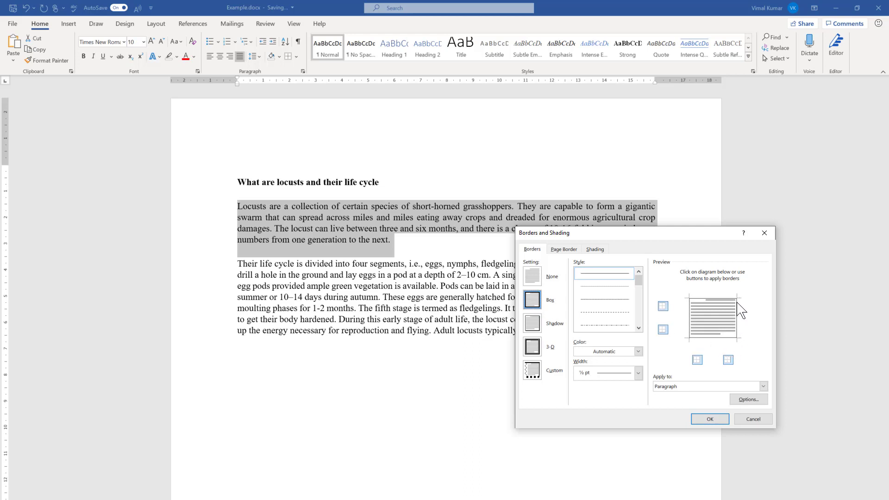
pyautogui.click(535, 326)
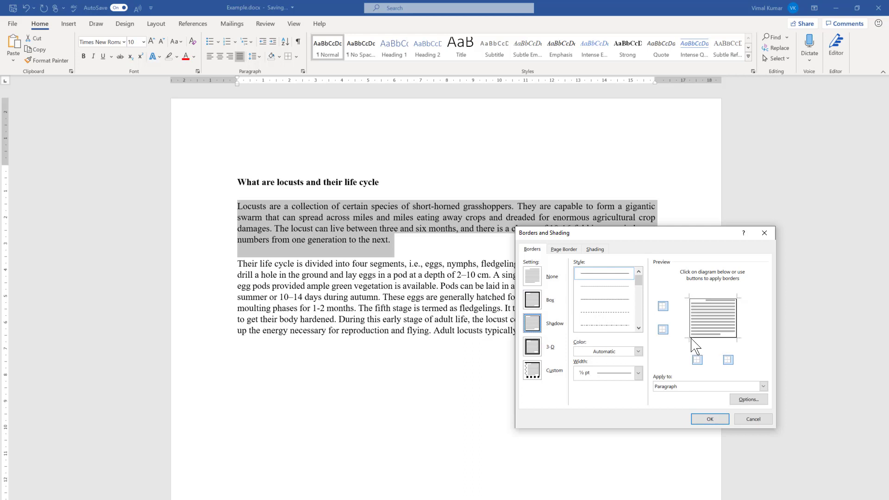
pyautogui.click(535, 349)
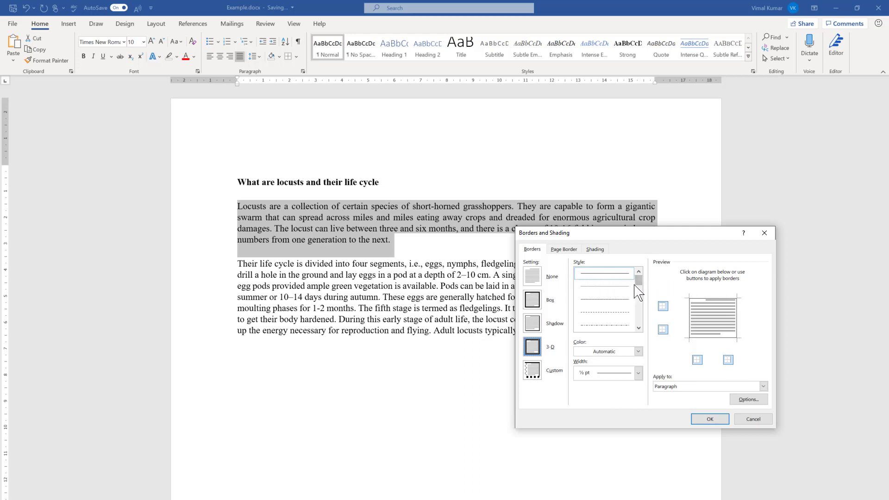
pyautogui.moveTo(639, 282); pyautogui.dragTo(638, 289)
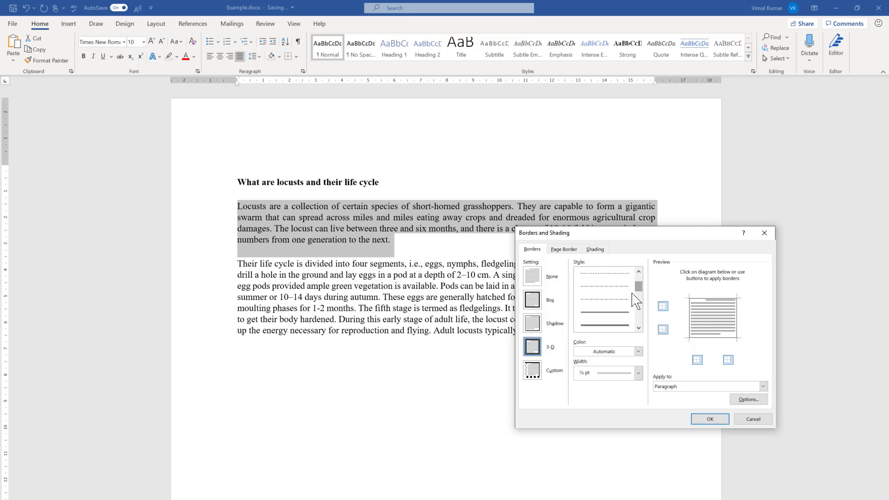
pyautogui.scroll(3, 609, 302)
pyautogui.click(620, 301)
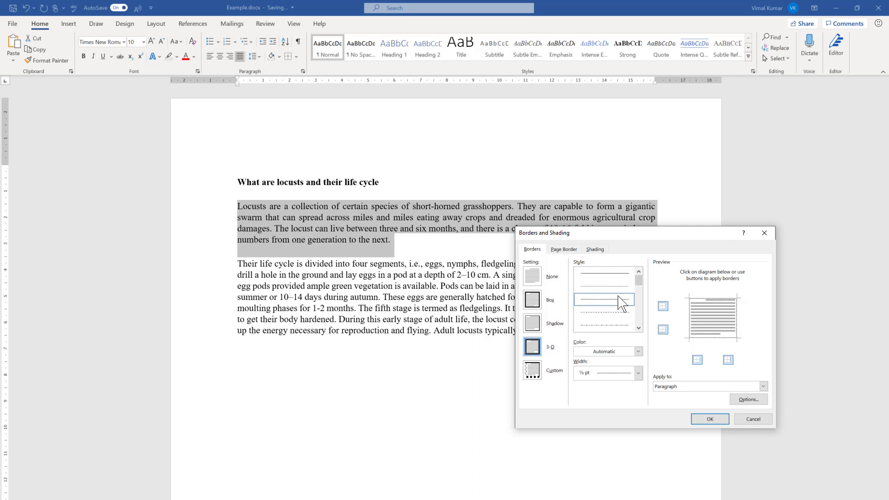
pyautogui.click(613, 312)
# Step: Set the border colour to orange and the width to 1½ pt
pyautogui.click(638, 353)
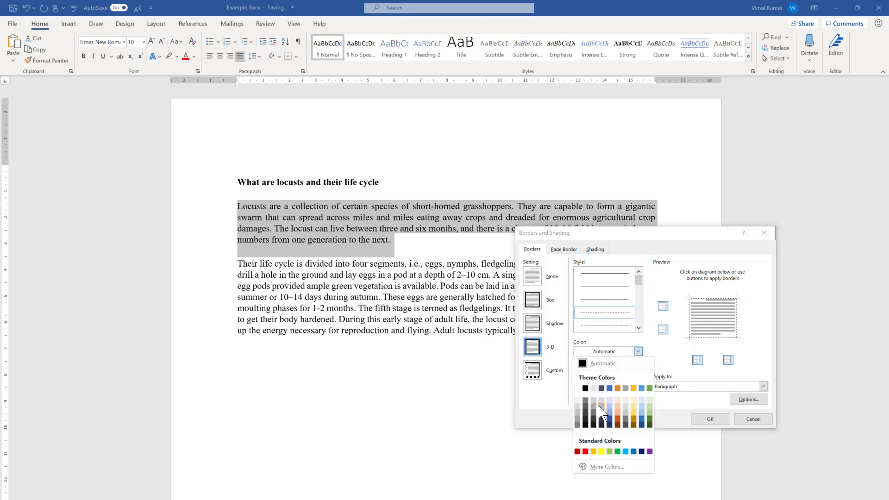
pyautogui.click(617, 389)
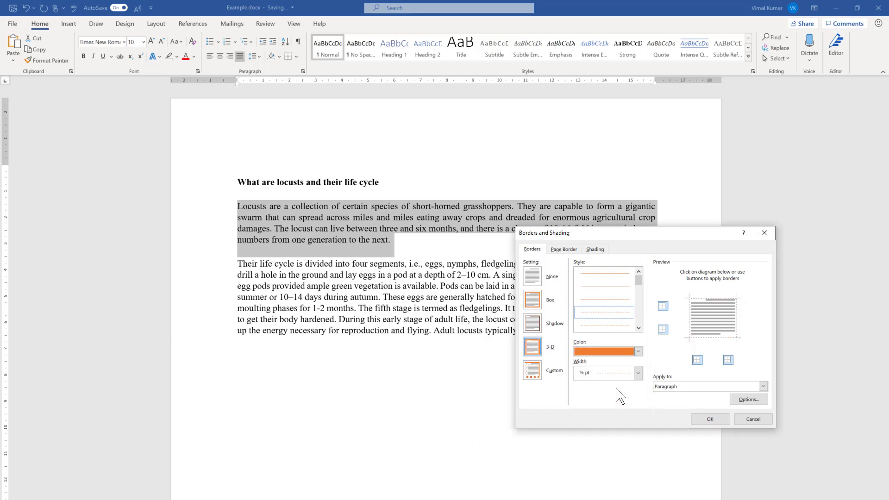
pyautogui.click(639, 373)
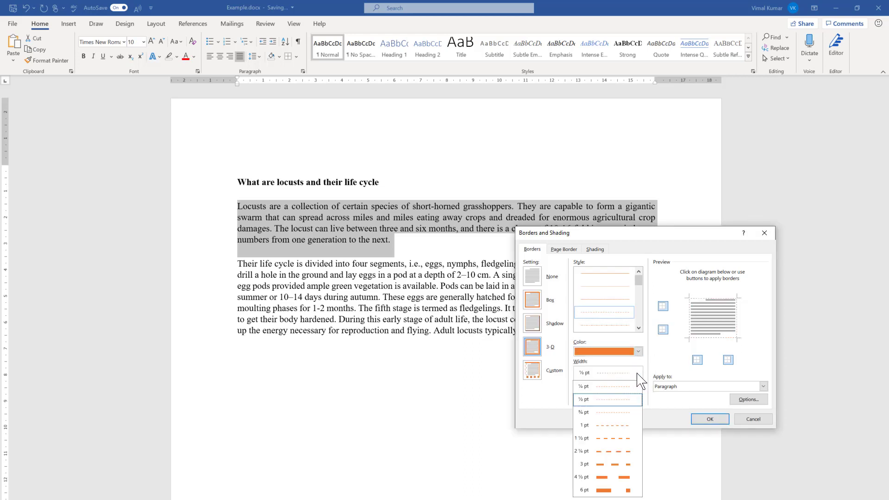
pyautogui.click(626, 446)
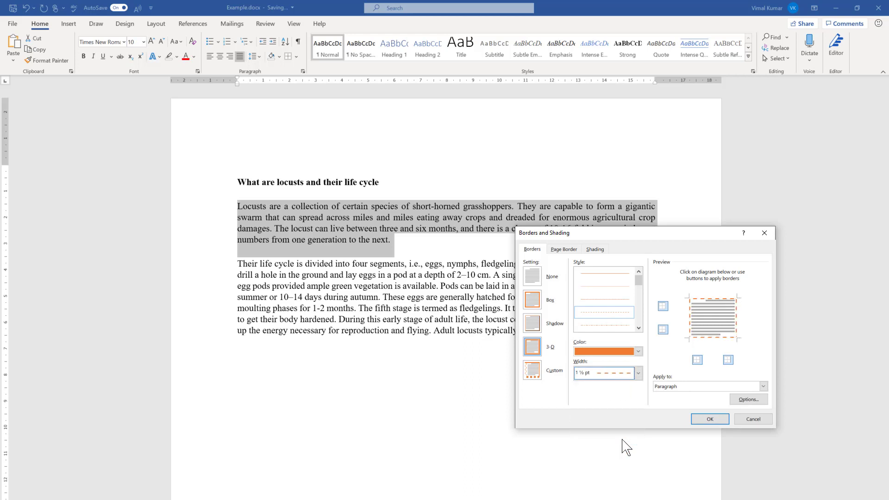
# Step: Toggle the bottom, right, left and top edges so all four sides stay on
pyautogui.click(709, 337)
pyautogui.click(738, 327)
pyautogui.click(738, 324)
pyautogui.click(728, 338)
pyautogui.click(728, 360)
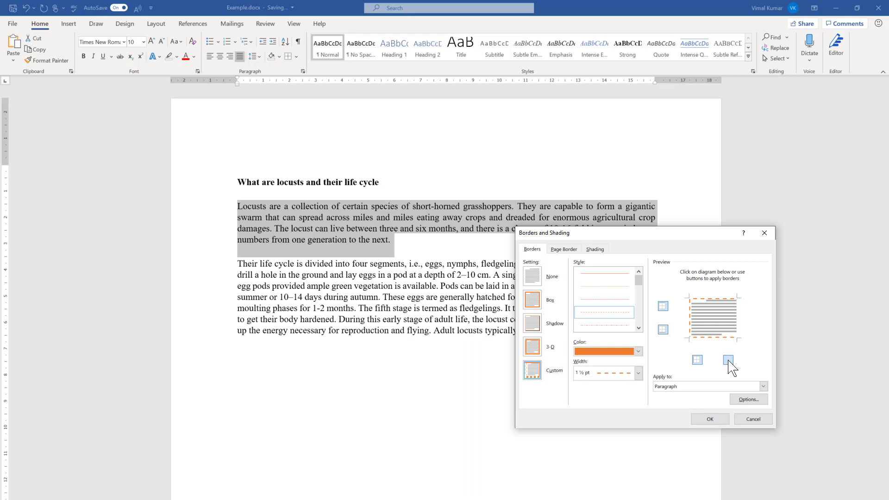
pyautogui.click(697, 361)
pyautogui.click(697, 362)
pyautogui.click(664, 308)
pyautogui.click(664, 308)
# Step: Apply the orange dashed box border and reselect the first paragraph
pyautogui.click(710, 419)
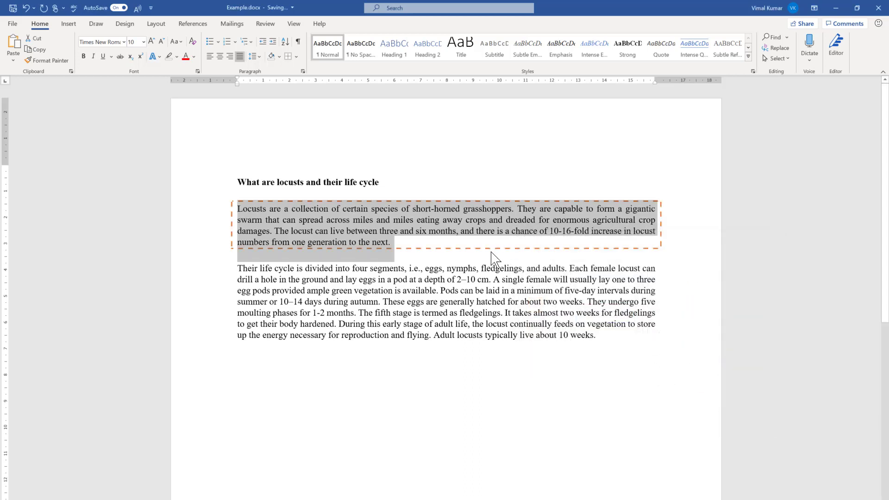
pyautogui.click(416, 244)
pyautogui.moveTo(389, 243); pyautogui.dragTo(238, 207)
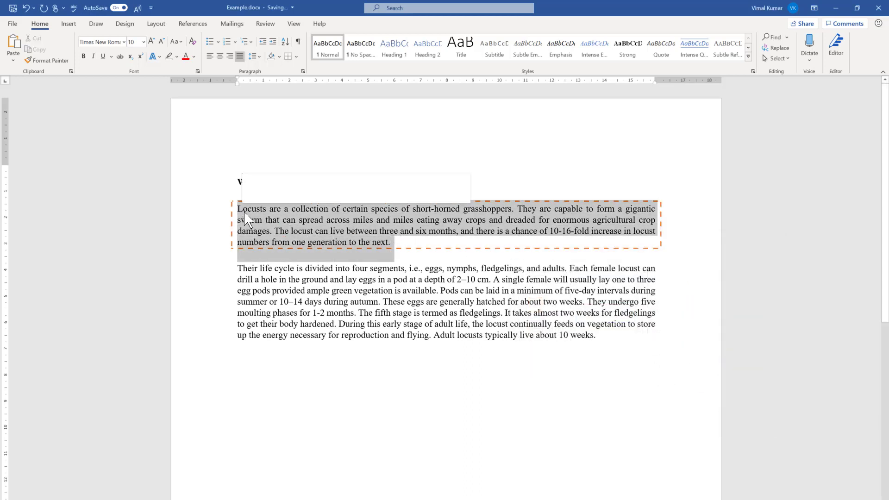
pyautogui.moveTo(399, 243); pyautogui.dragTo(237, 209)
pyautogui.click(559, 247)
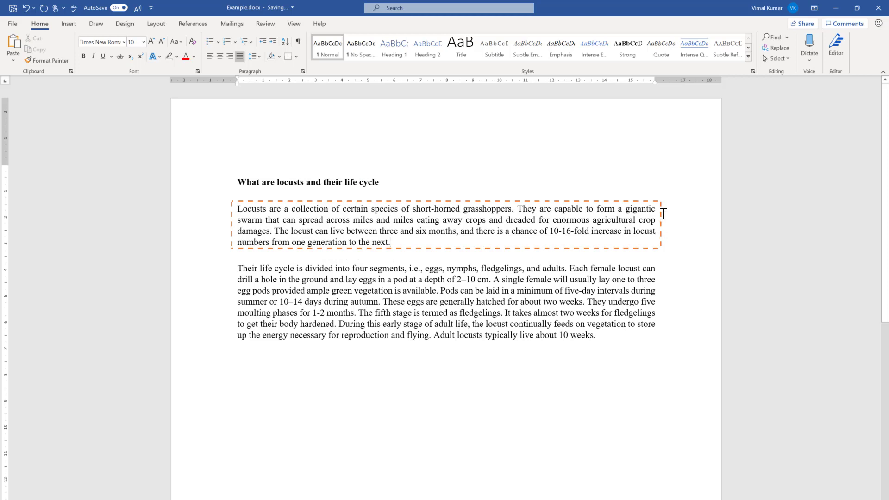
pyautogui.moveTo(394, 256); pyautogui.dragTo(238, 207)
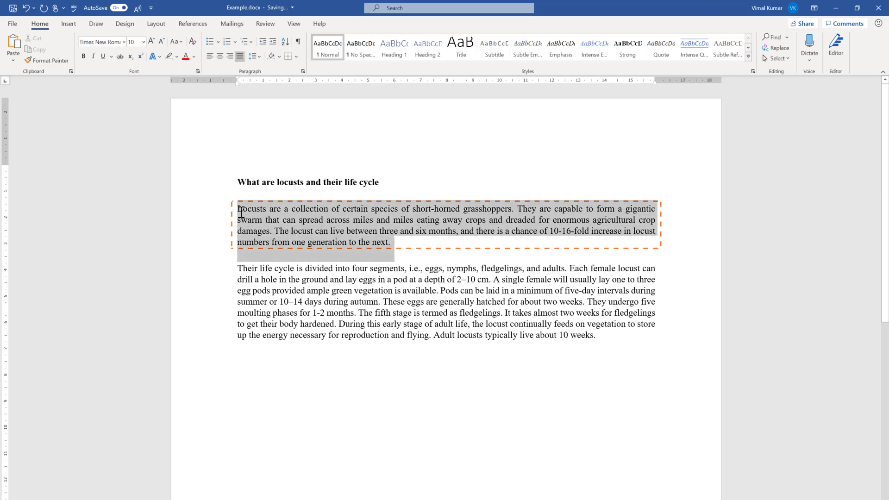
# Step: In Borders and Shading, change the border to a solid 2¼ pt line
pyautogui.click(297, 56)
pyautogui.click(325, 267)
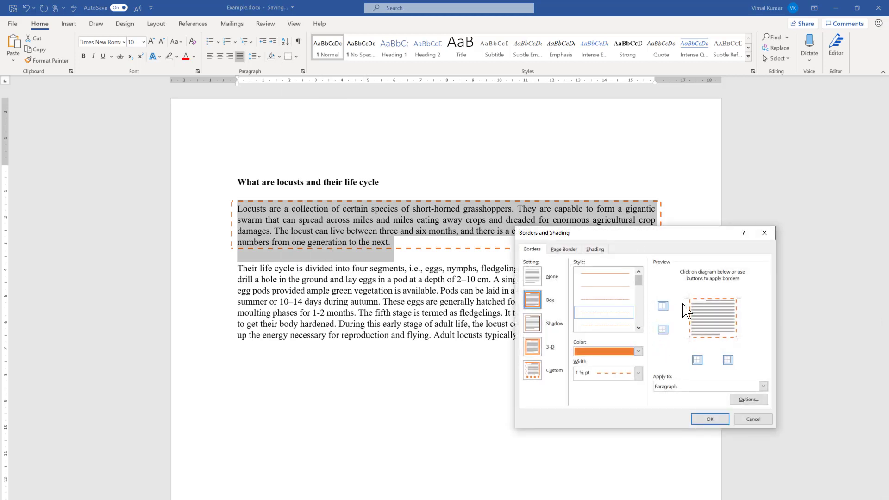
pyautogui.click(611, 274)
pyautogui.click(638, 373)
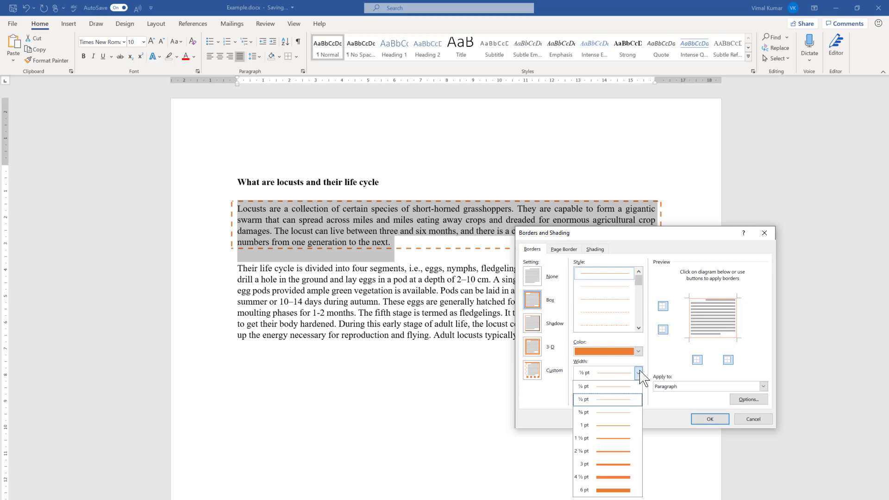
pyautogui.click(612, 455)
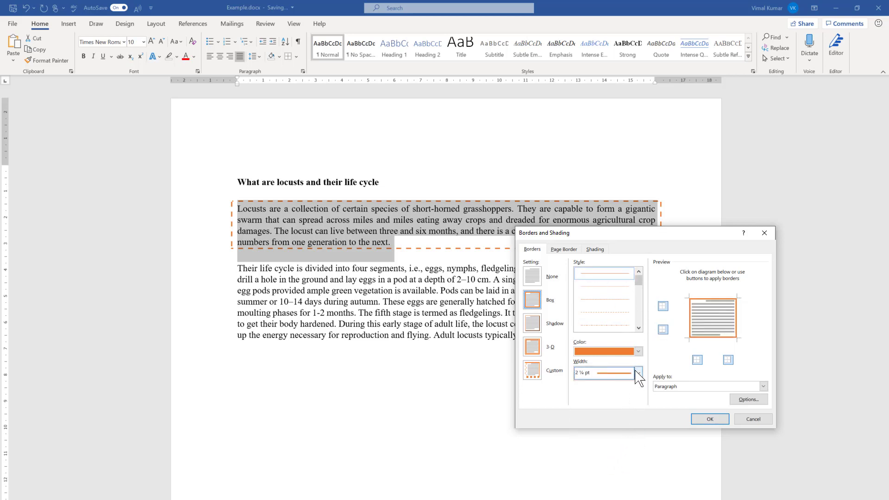
pyautogui.click(705, 305)
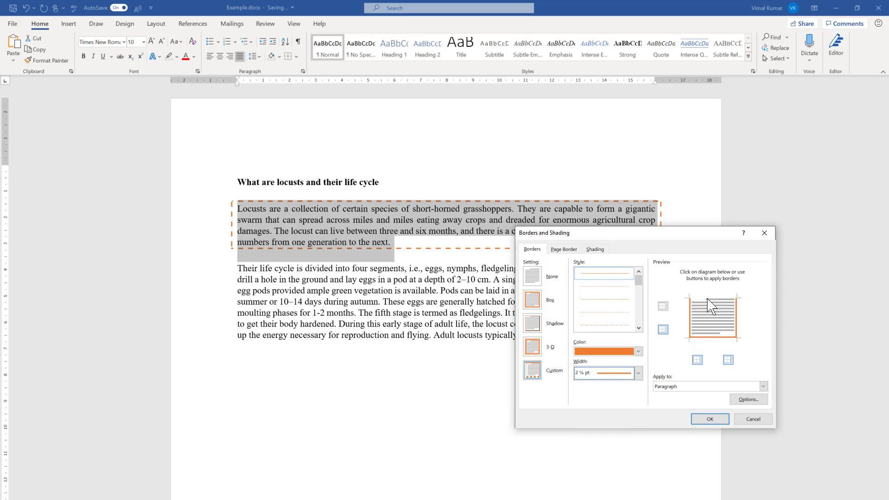
pyautogui.click(708, 305)
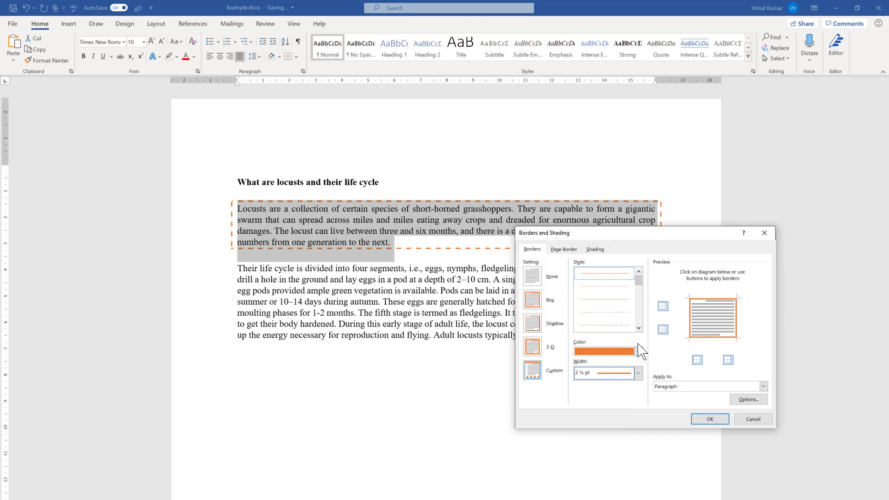
# Step: Give the right edge a green dashed 1½ pt line and apply the border
pyautogui.click(623, 314)
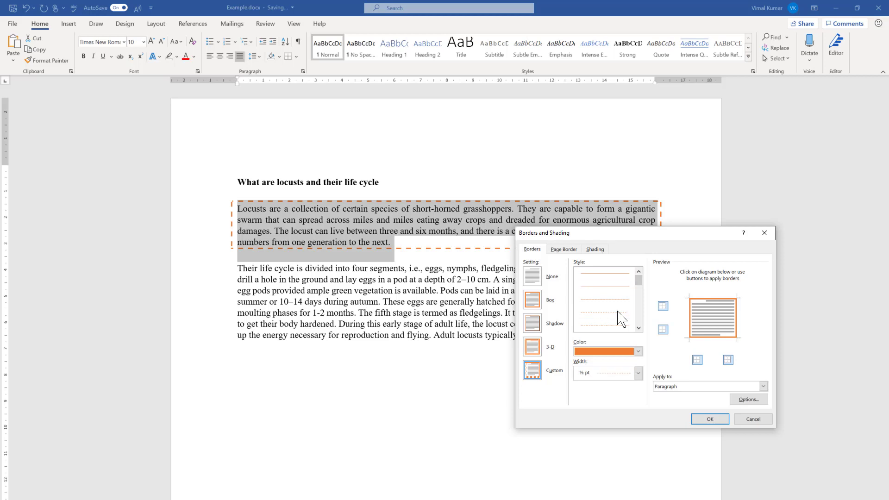
pyautogui.click(638, 351)
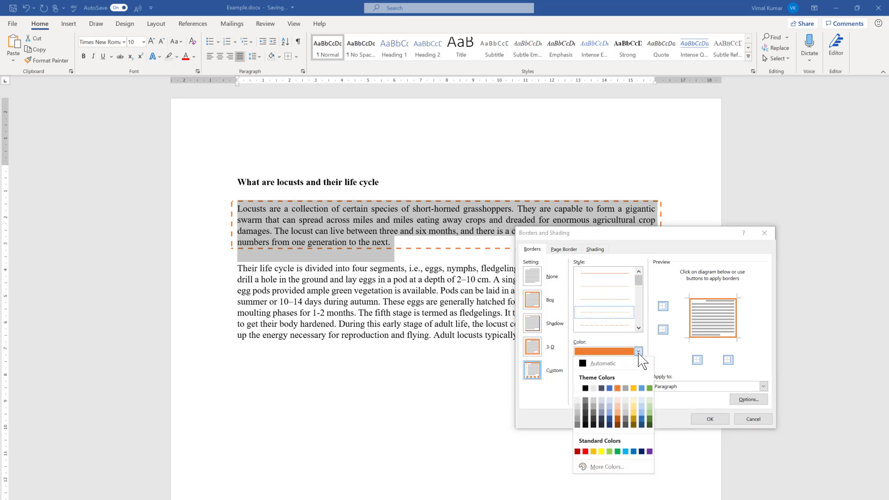
pyautogui.click(649, 389)
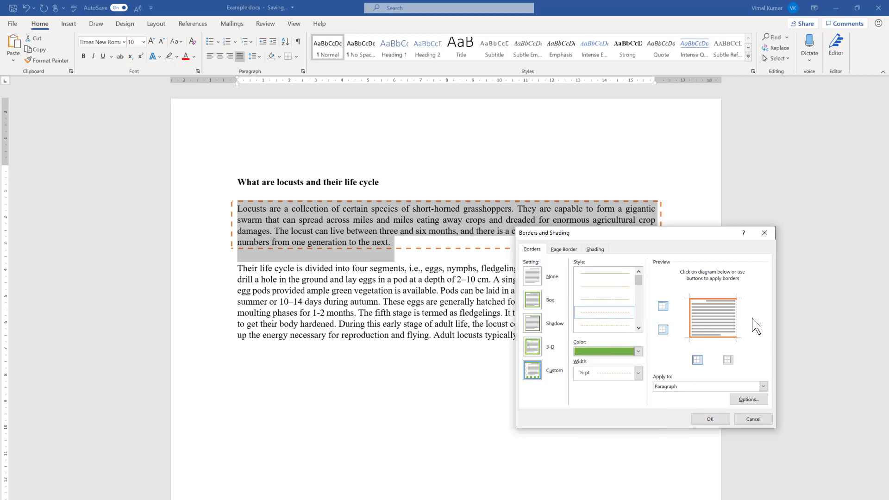
pyautogui.click(638, 373)
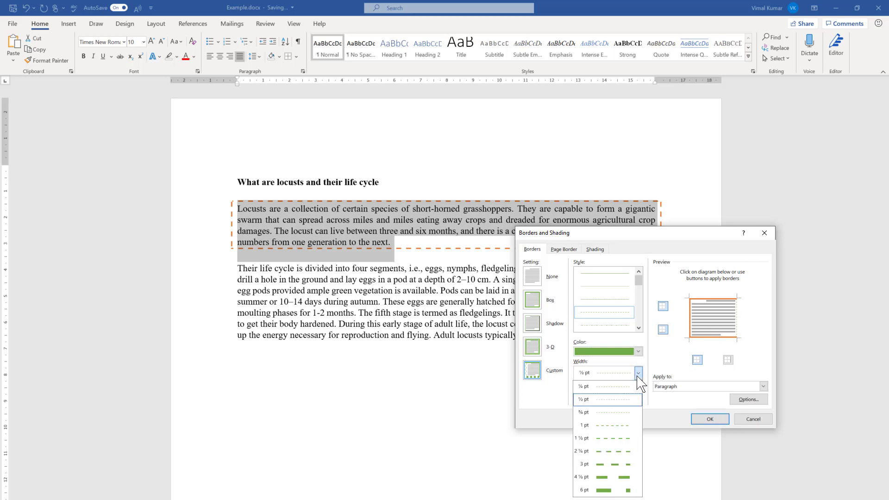
pyautogui.click(615, 438)
pyautogui.click(736, 326)
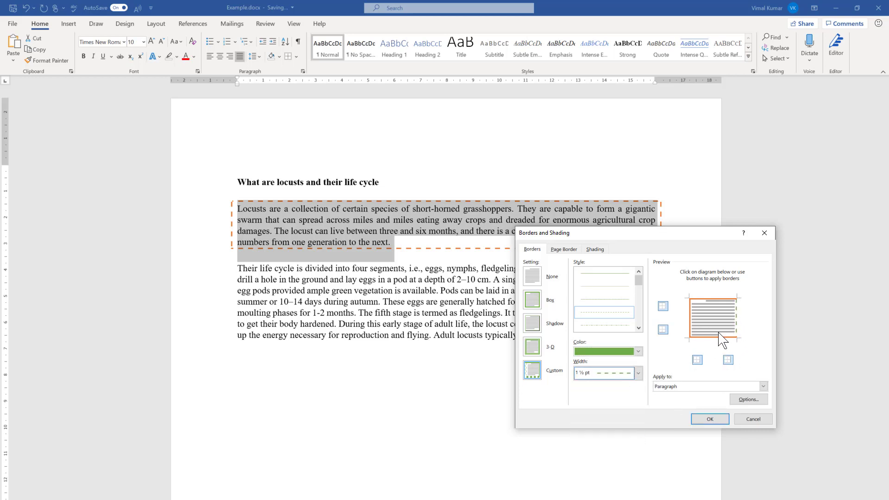
pyautogui.click(712, 420)
pyautogui.click(668, 262)
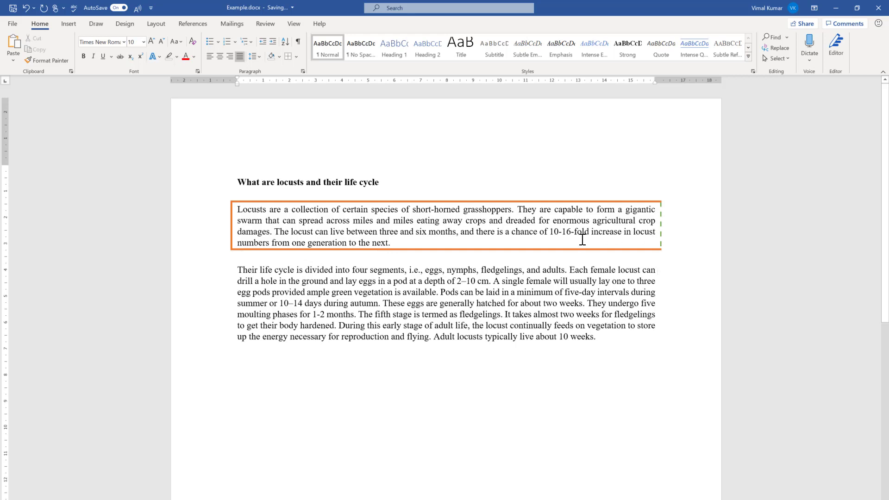
# Step: Reselect the first paragraph and open Borders and Shading
pyautogui.moveTo(380, 242); pyautogui.dragTo(245, 213)
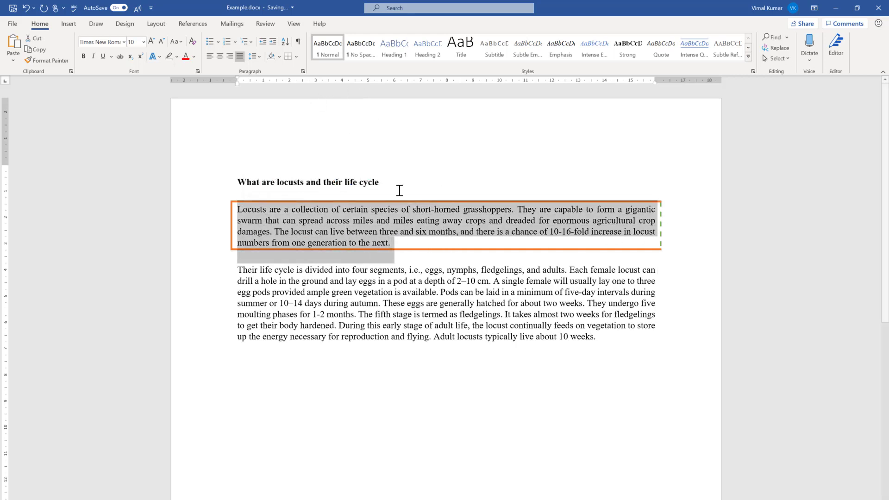
pyautogui.click(481, 255)
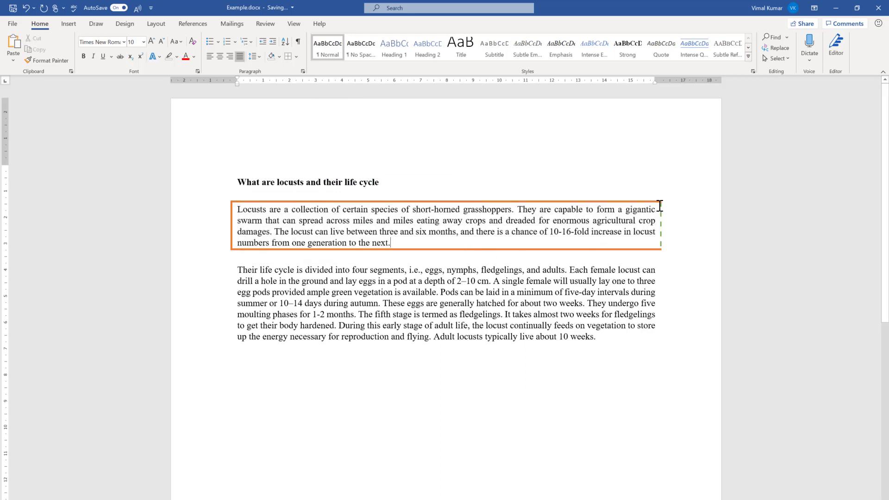
pyautogui.moveTo(393, 245); pyautogui.dragTo(237, 209)
pyautogui.click(295, 56)
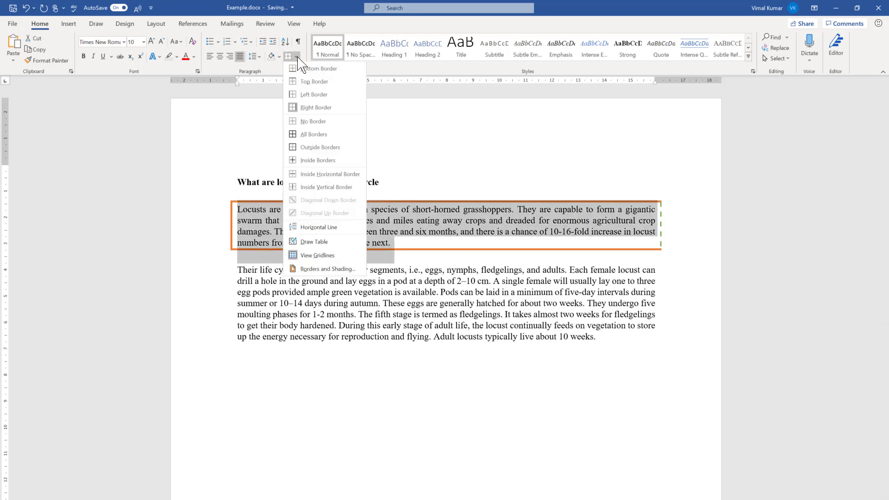
pyautogui.click(343, 269)
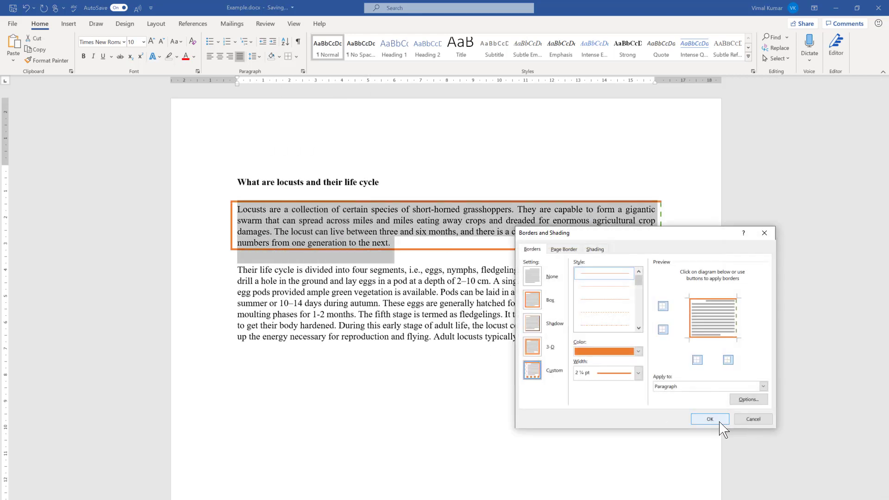
# Step: Raise the Top and Bottom spacing from text in Border Options and apply it
pyautogui.click(755, 401)
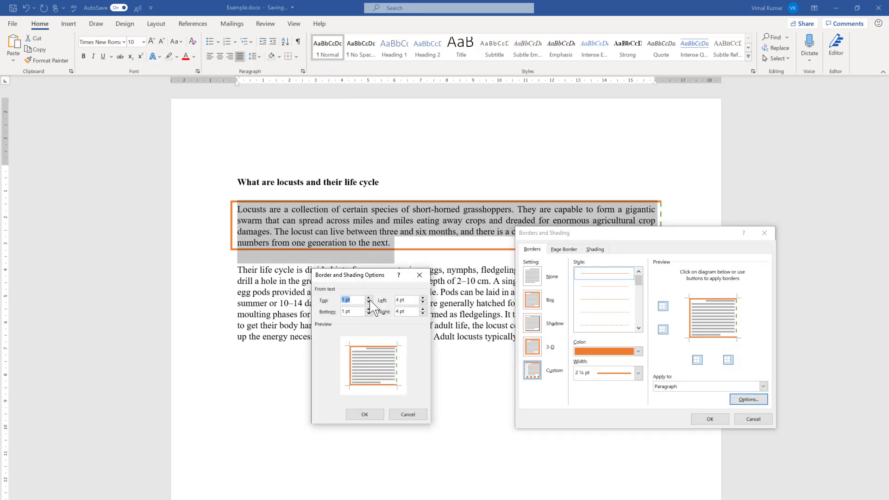
pyautogui.press('BackSpace')
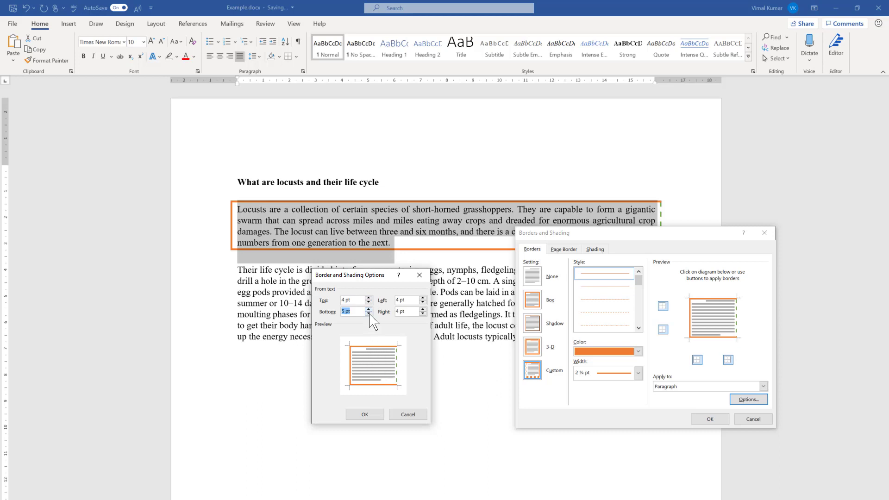
pyautogui.click(374, 419)
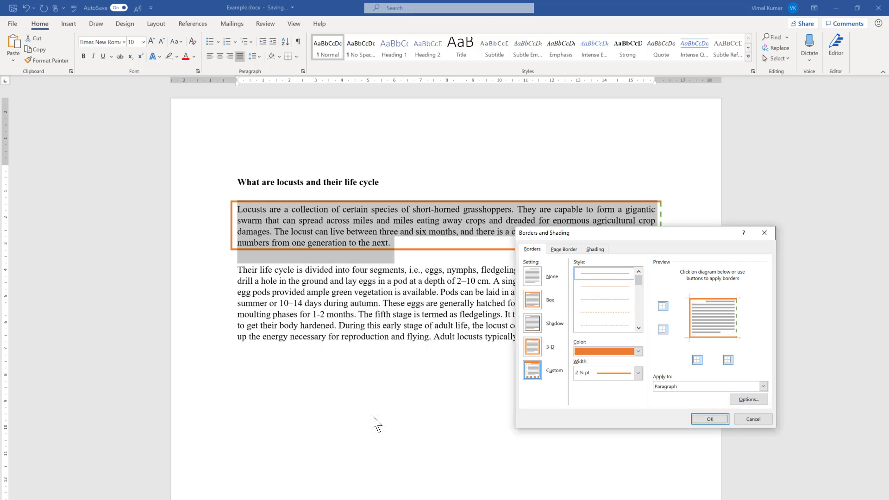
pyautogui.click(710, 419)
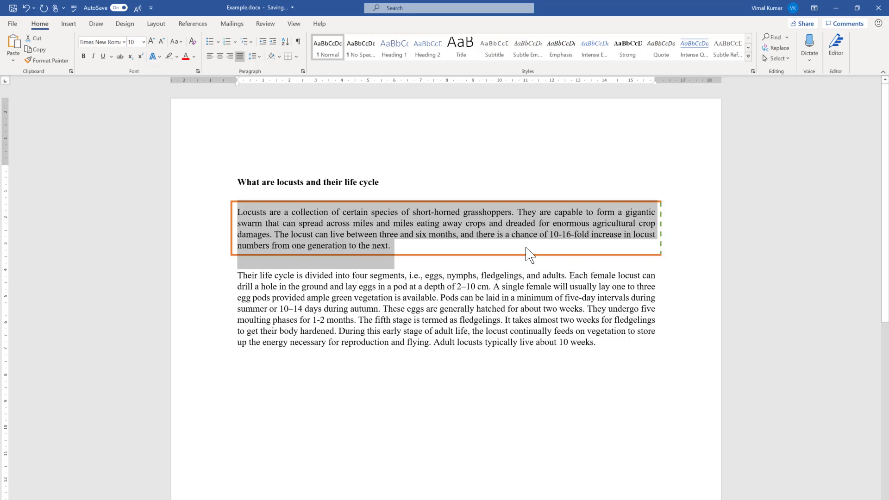
pyautogui.click(395, 246)
# Step: Clear the first paragraph's border with No Border after closing Borders and Shading unchanged
pyautogui.moveTo(394, 246); pyautogui.dragTo(235, 212)
pyautogui.click(296, 56)
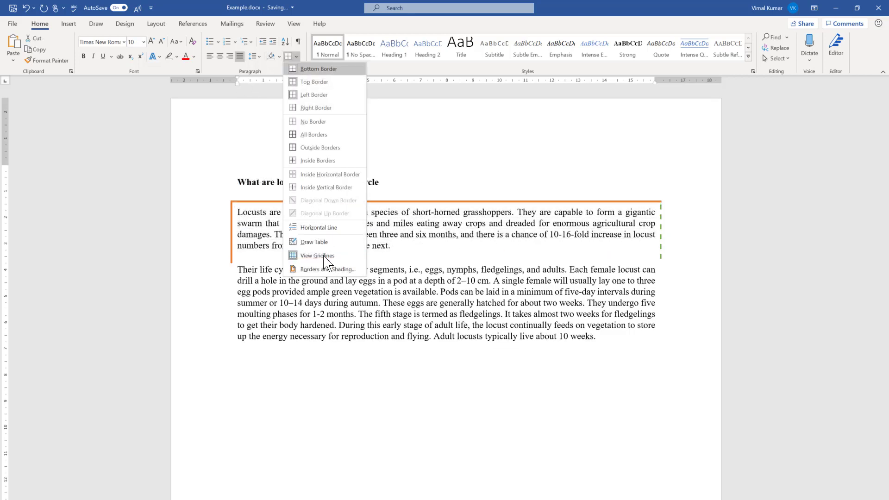
pyautogui.click(326, 270)
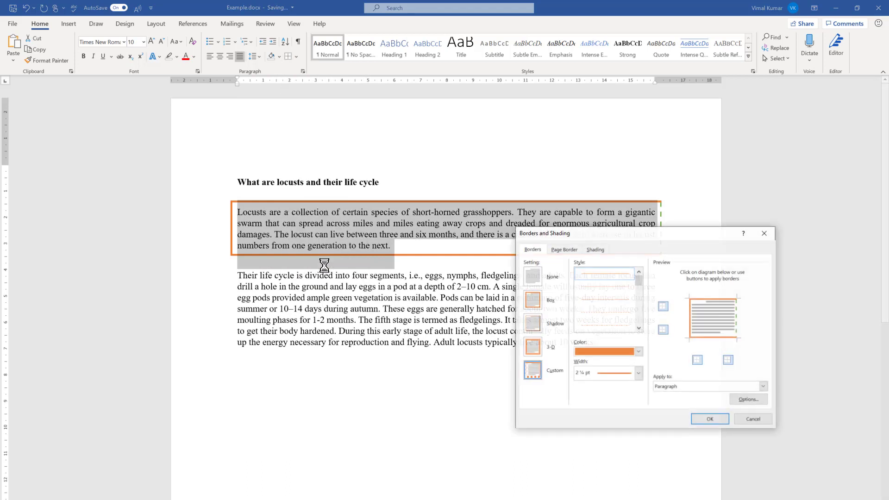
pyautogui.click(772, 237)
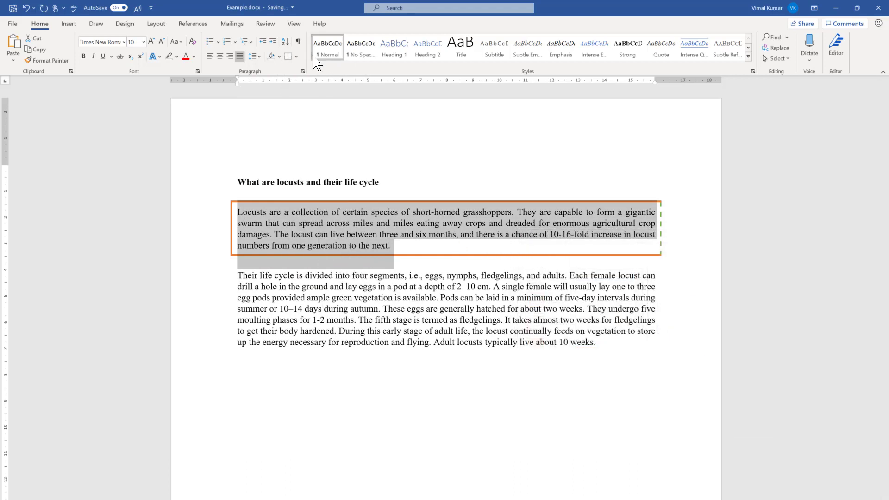
pyautogui.click(396, 244)
# Step: Box the sentence 'The locust can live…' with an automatic-colour border applied to Text
pyautogui.moveTo(288, 230); pyautogui.dragTo(391, 247)
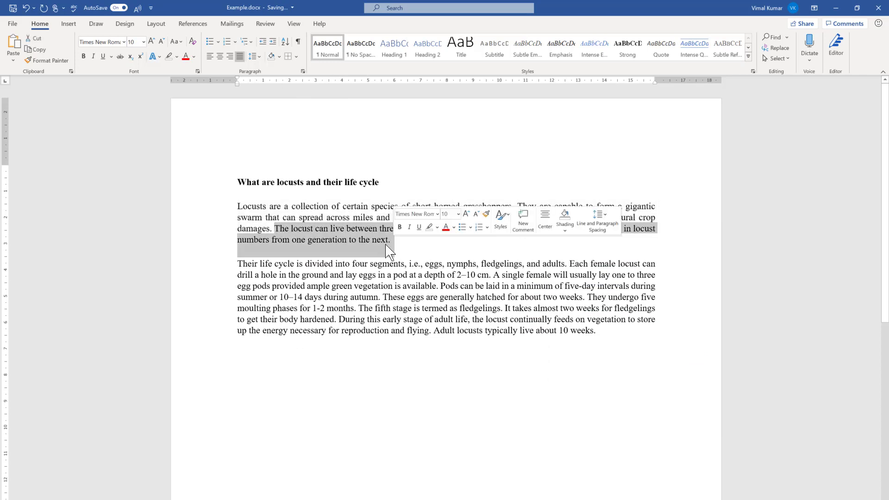
pyautogui.click(296, 56)
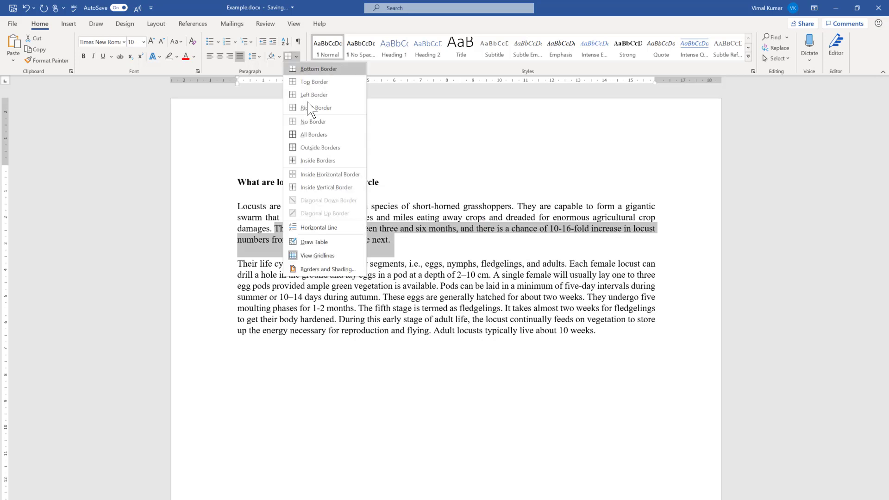
pyautogui.click(331, 269)
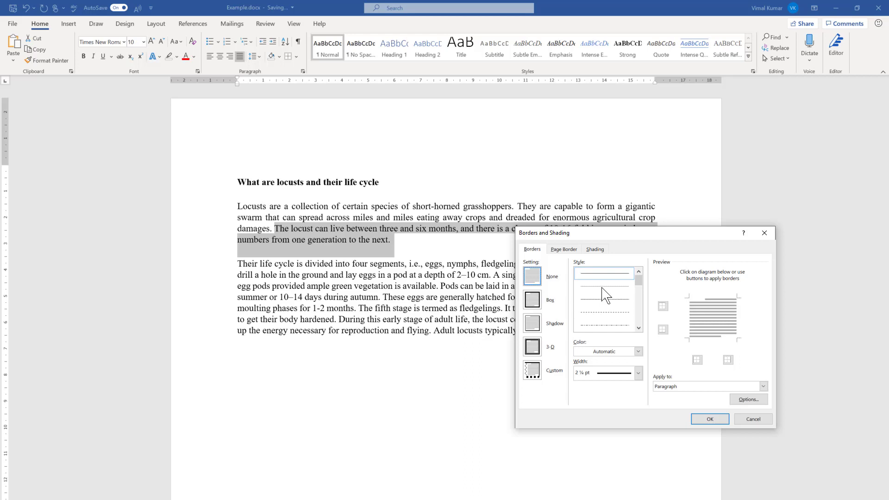
pyautogui.click(537, 303)
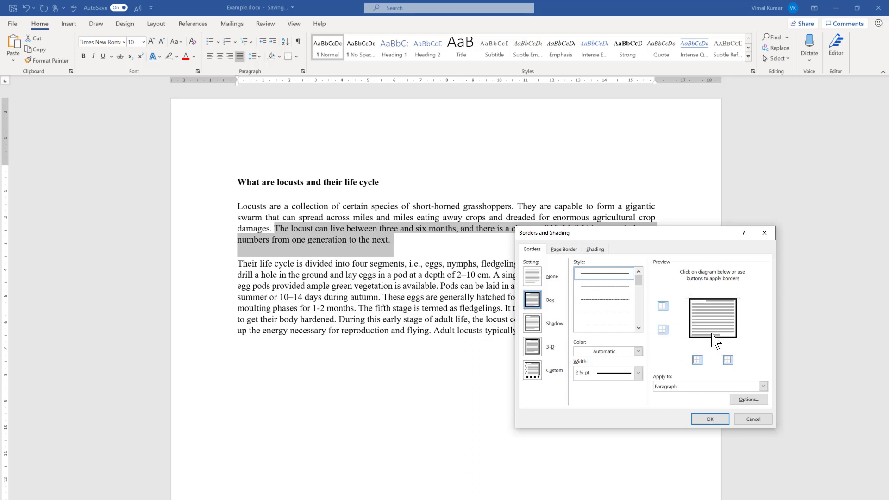
pyautogui.click(705, 389)
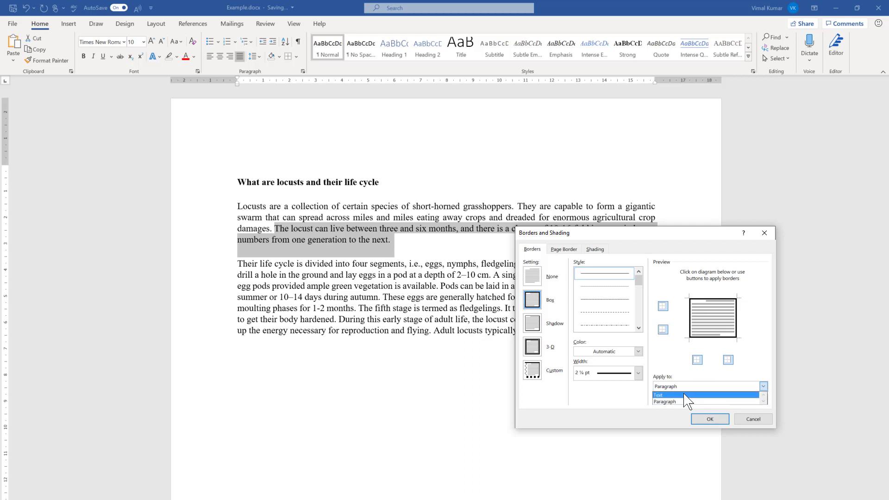
pyautogui.click(688, 400)
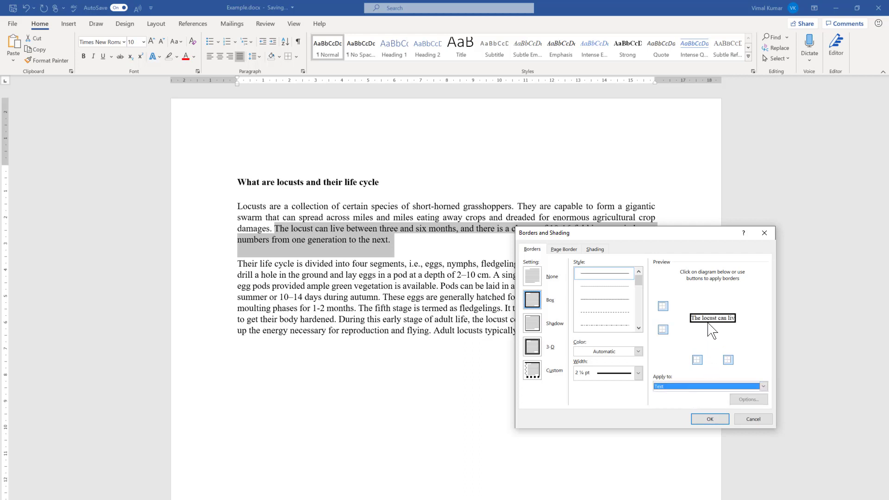
pyautogui.click(638, 352)
pyautogui.click(626, 338)
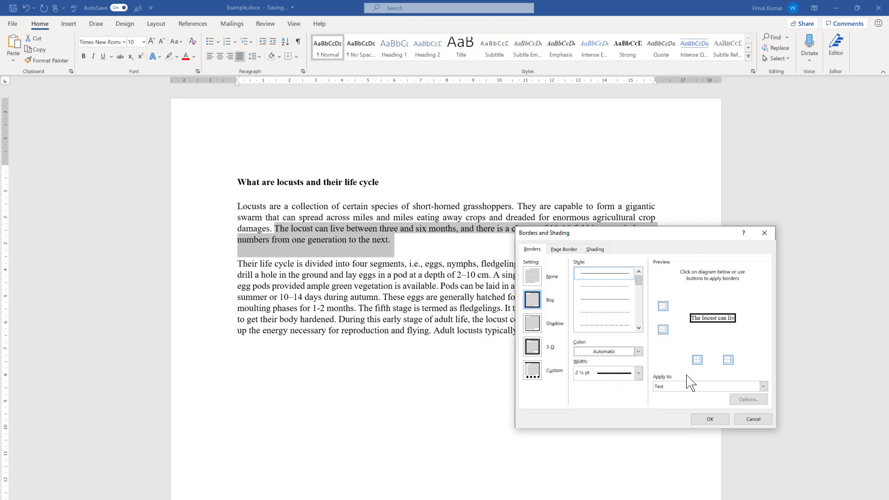
pyautogui.click(710, 421)
pyautogui.click(598, 284)
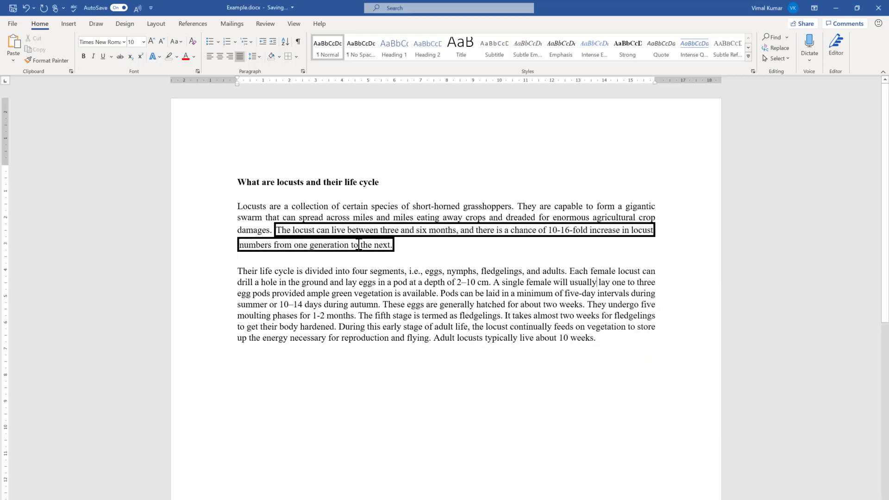
# Step: Set the first paragraph's text border to None, removing the box
pyautogui.moveTo(403, 248); pyautogui.dragTo(243, 211)
pyautogui.click(297, 56)
pyautogui.click(325, 269)
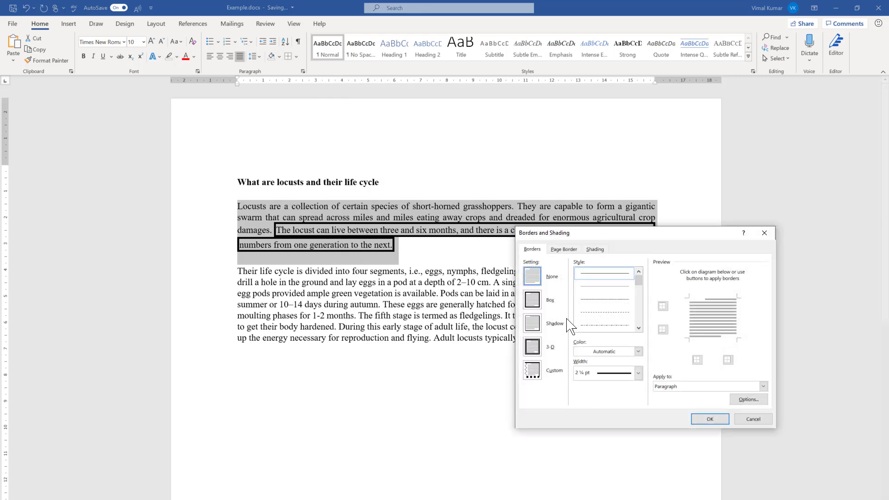
pyautogui.click(685, 385)
pyautogui.click(678, 399)
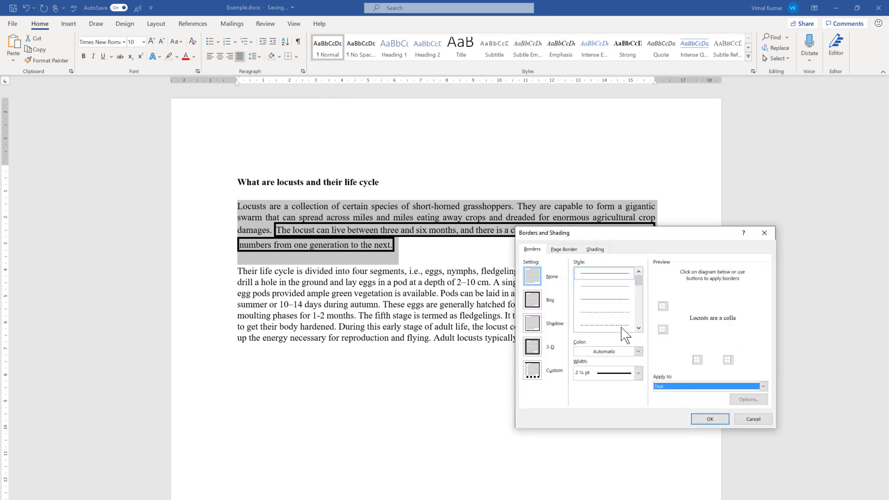
pyautogui.click(539, 279)
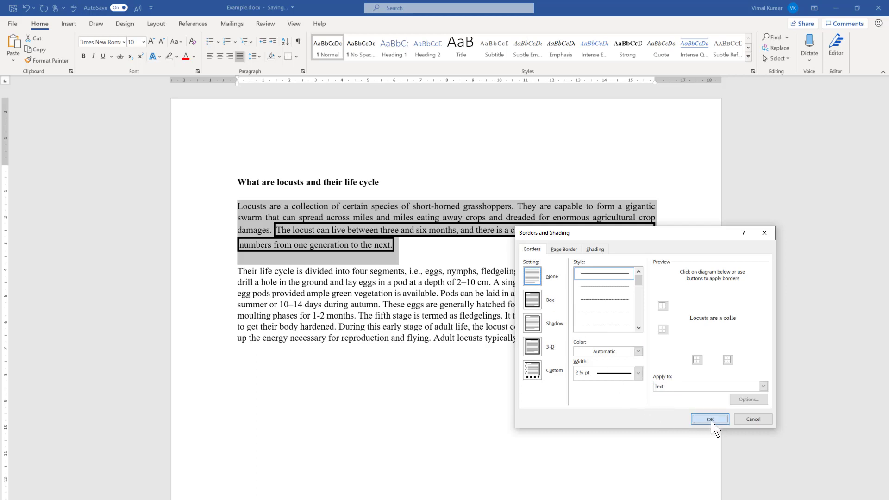
pyautogui.click(710, 419)
pyautogui.click(620, 304)
# Step: Open the Page Border settings with Alt+D, P, B
pyautogui.hotkey('alt', 'd')
pyautogui.press('p')
pyautogui.press('b')
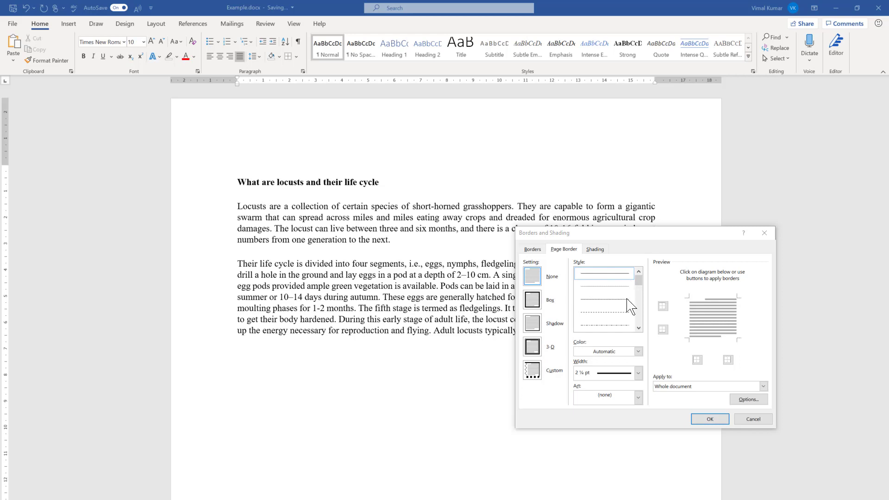
# Step: Make an orange page border on all four sides for the whole document, then open Options
pyautogui.click(638, 351)
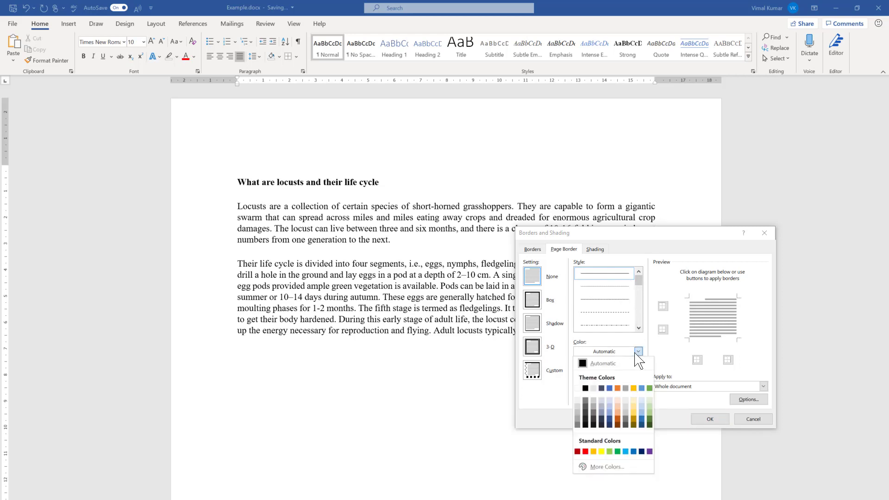
pyautogui.click(621, 389)
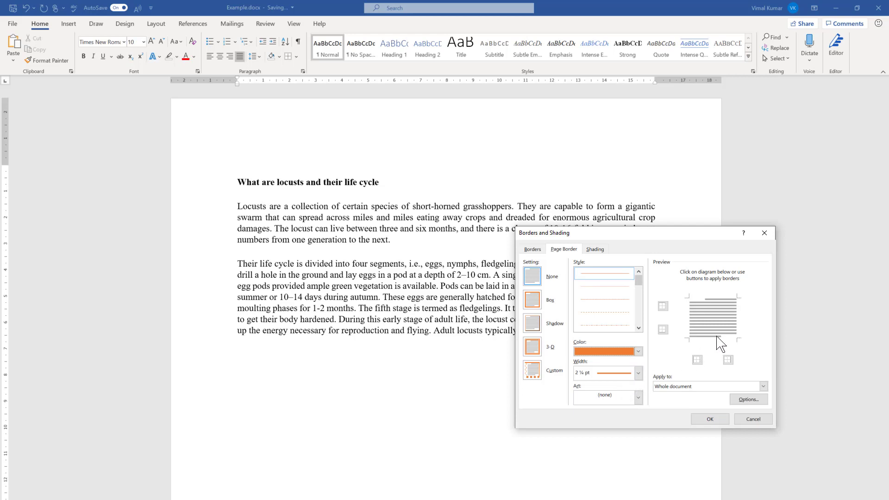
pyautogui.click(690, 316)
pyautogui.click(709, 299)
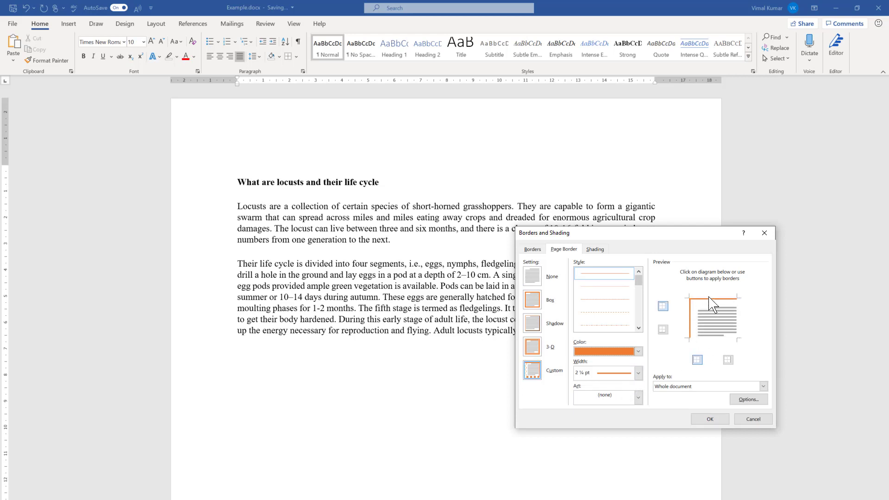
pyautogui.click(738, 319)
pyautogui.click(727, 338)
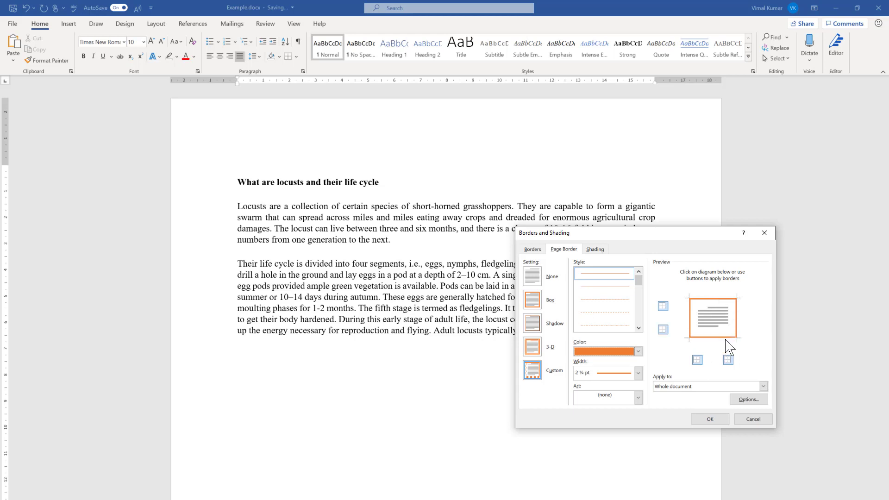
pyautogui.click(694, 386)
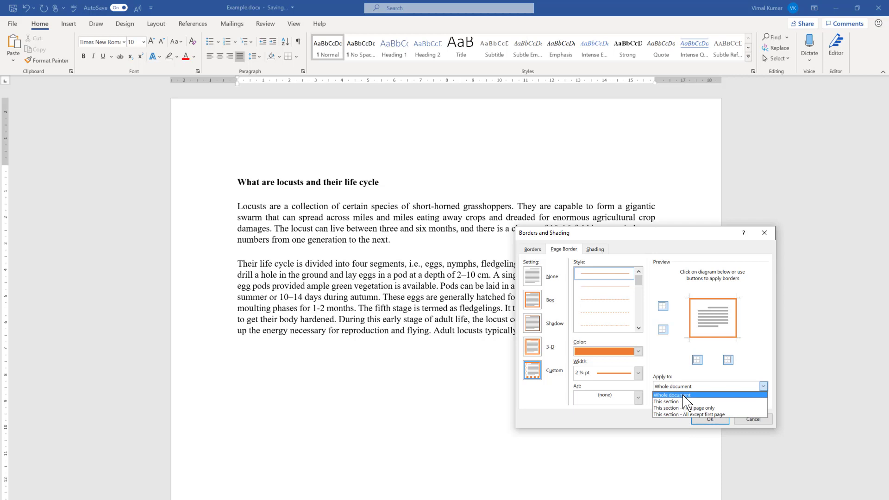
pyautogui.click(683, 395)
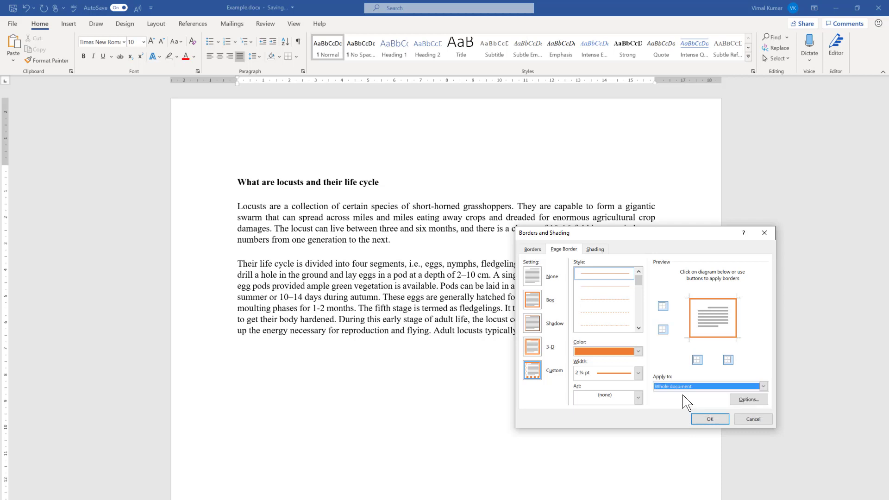
pyautogui.click(743, 401)
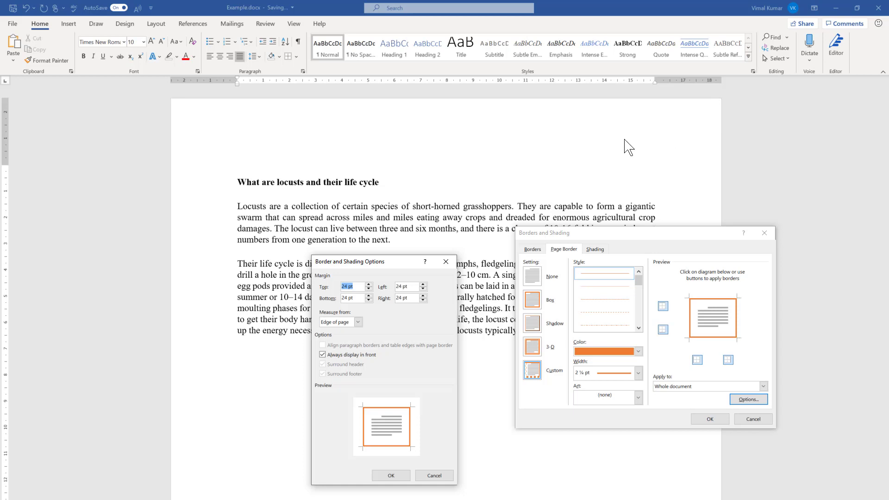
# Step: Accept the default margin options and apply the orange page border to the document
pyautogui.click(401, 477)
pyautogui.click(710, 419)
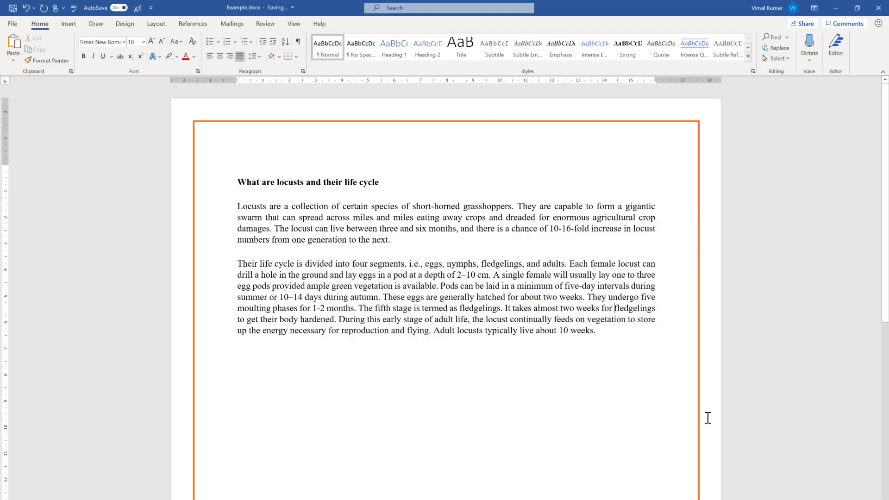
pyautogui.scroll(-8, 616, 359)
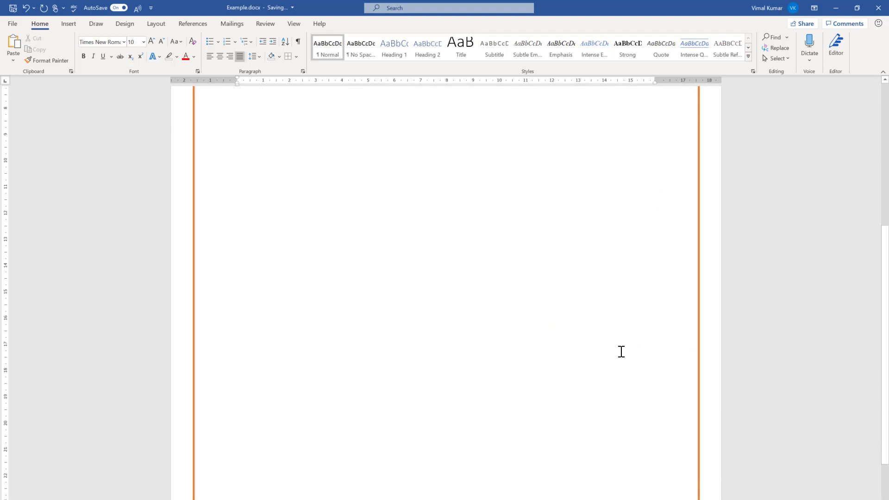
pyautogui.scroll(8, 626, 346)
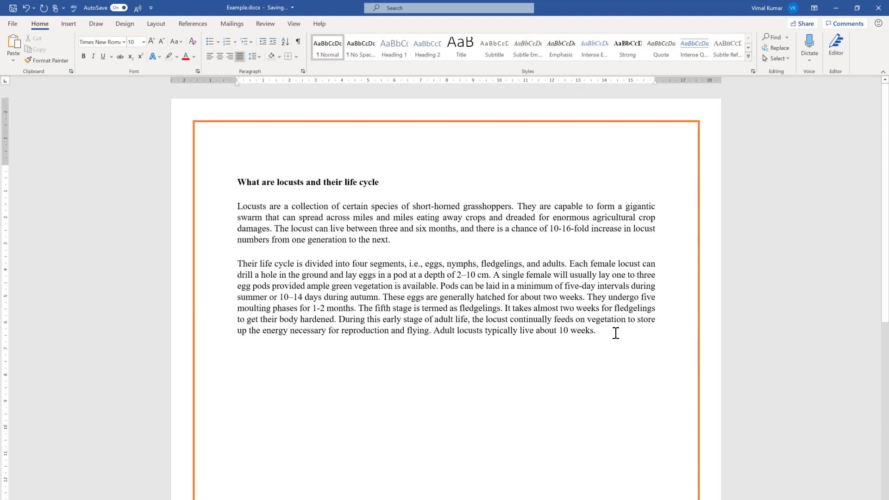
# Step: Make the orange page border measure from Text so it hugs the content
pyautogui.click(296, 56)
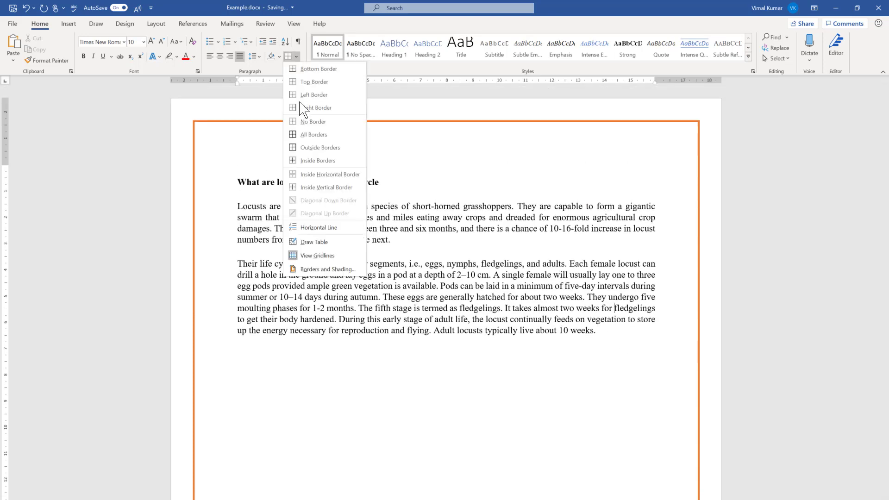
pyautogui.click(327, 269)
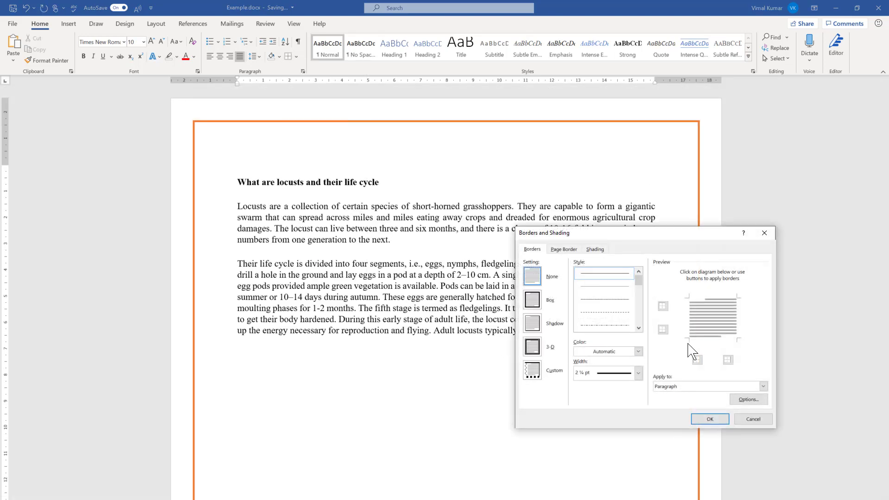
pyautogui.click(564, 250)
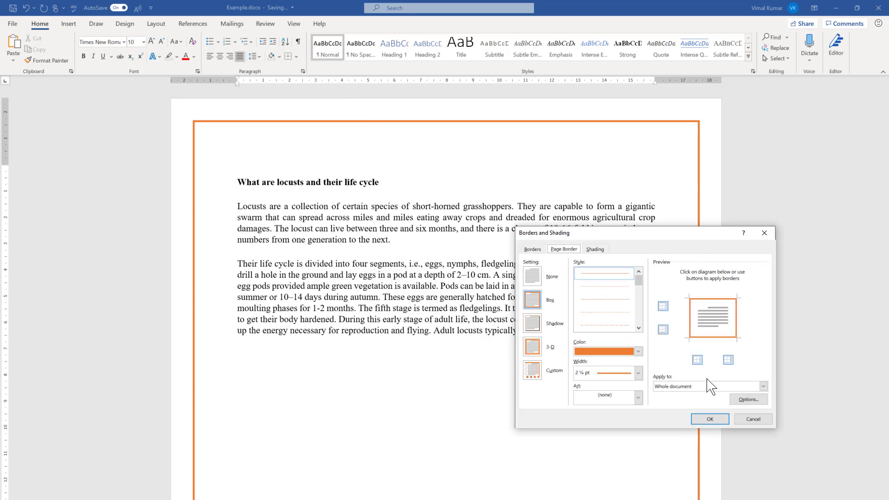
pyautogui.click(740, 399)
pyautogui.click(358, 323)
pyautogui.click(352, 331)
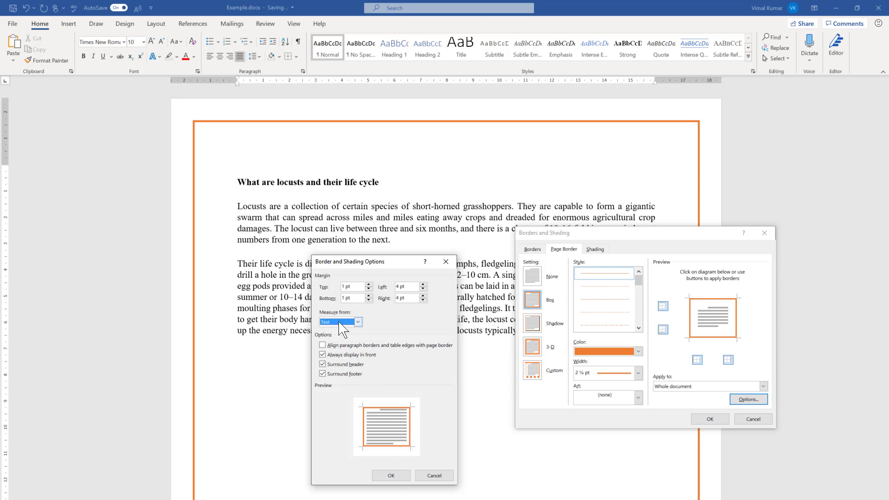
pyautogui.click(393, 476)
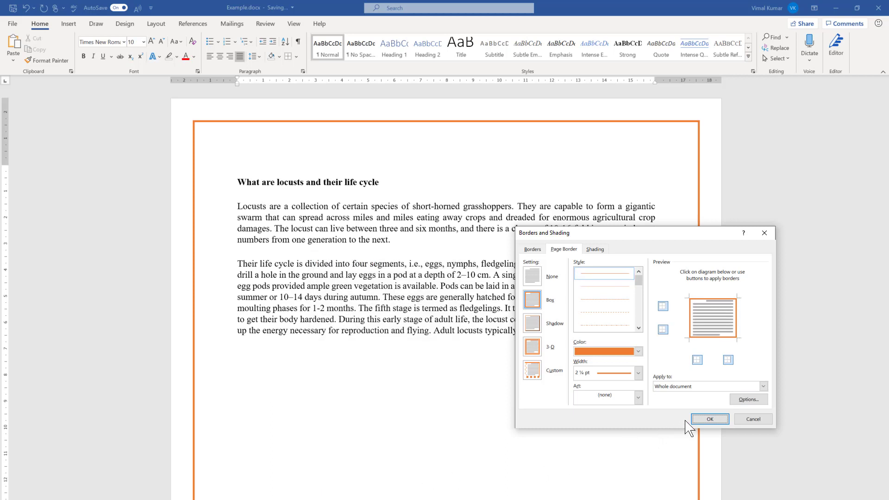
pyautogui.click(710, 419)
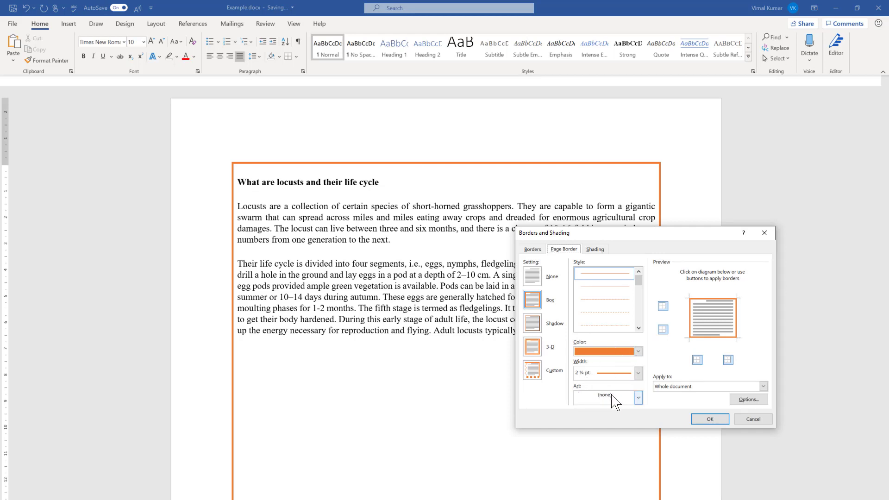
# Step: Replace the orange page border with the green tree art border
pyautogui.click(639, 398)
pyautogui.scroll(-3, 607, 438)
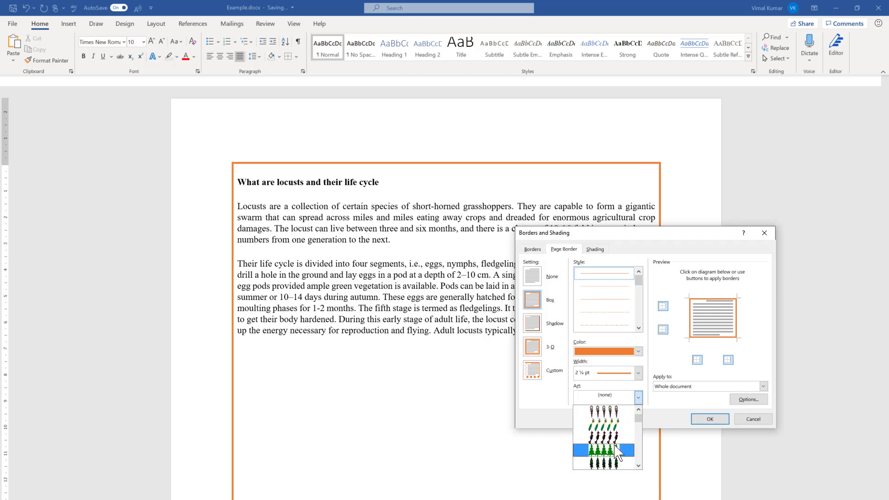
pyautogui.click(612, 440)
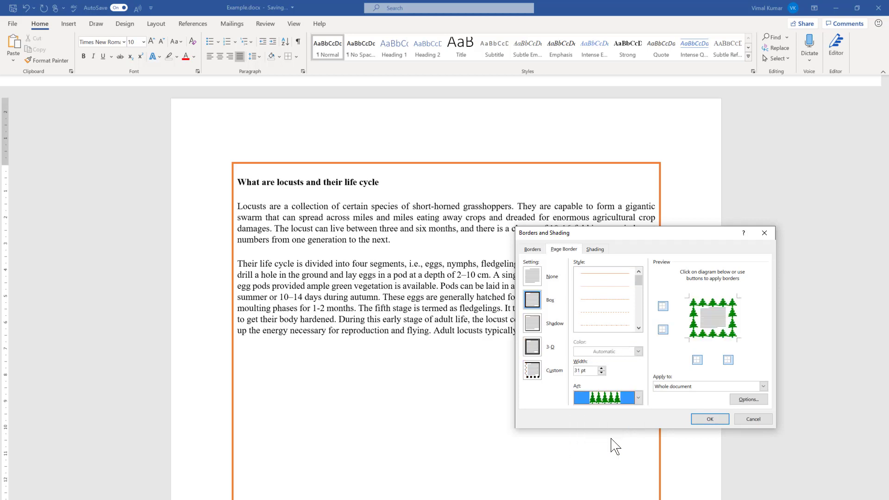
pyautogui.click(710, 419)
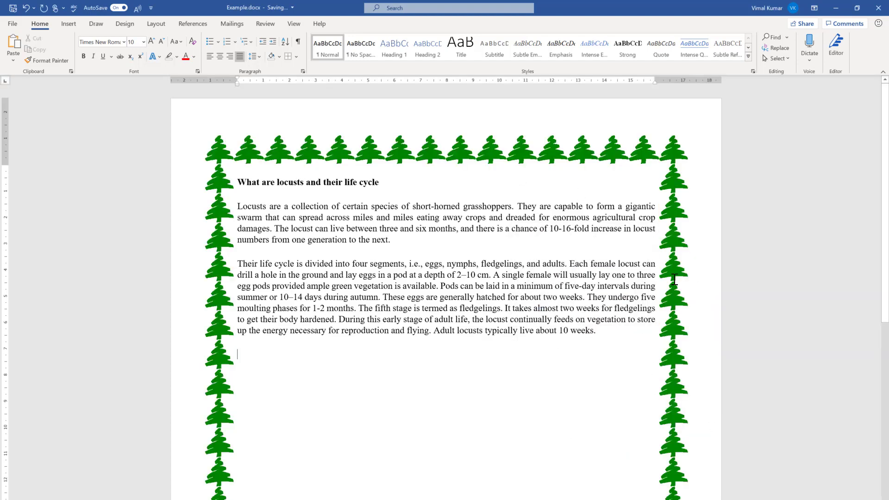
# Step: Select the first body paragraph of the locust document
pyautogui.scroll(-5, 675, 279)
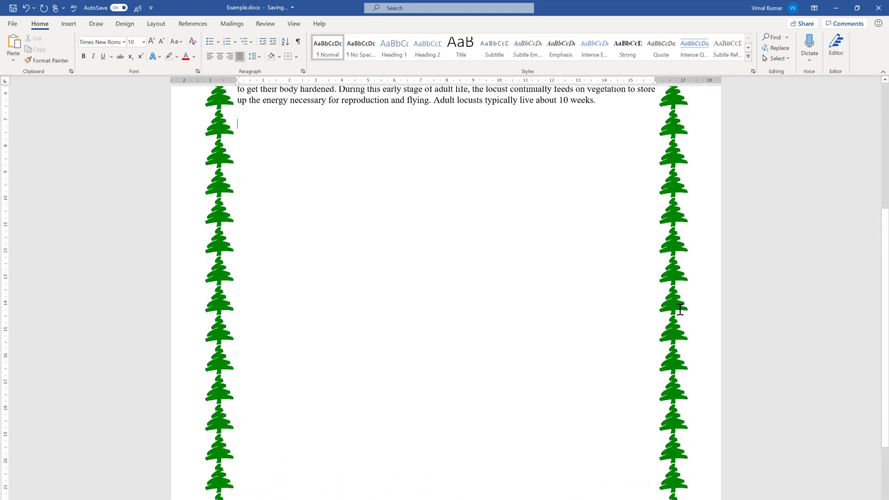
pyautogui.scroll(5, 680, 310)
pyautogui.moveTo(392, 250); pyautogui.dragTo(238, 206)
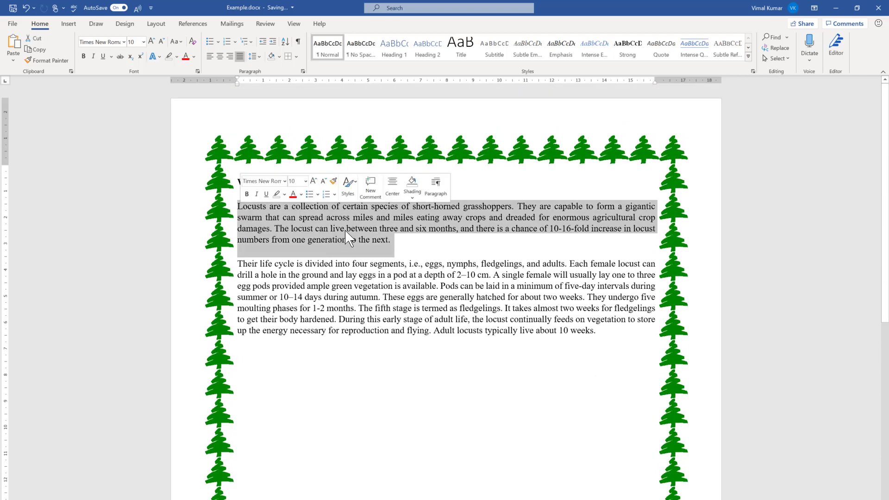
# Step: Reselect the first locust paragraph and give it a blue shading fill
pyautogui.click(371, 242)
pyautogui.moveTo(394, 252); pyautogui.dragTo(240, 206)
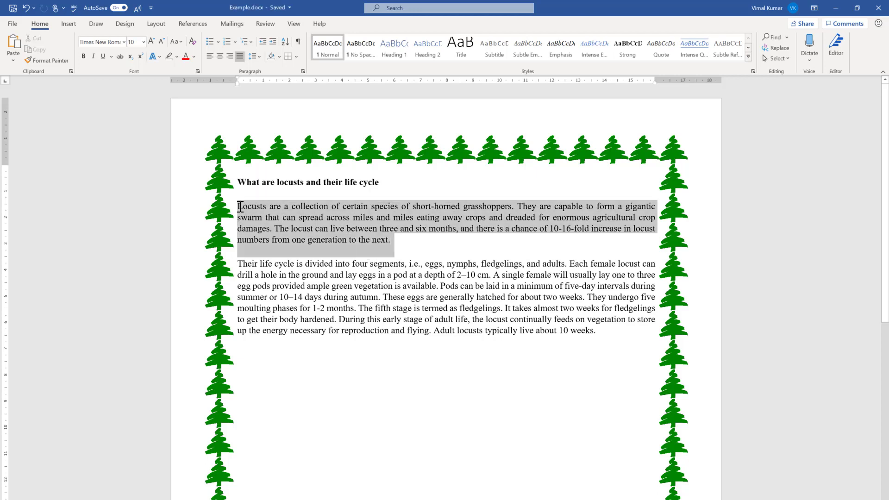
pyautogui.click(297, 57)
pyautogui.click(324, 214)
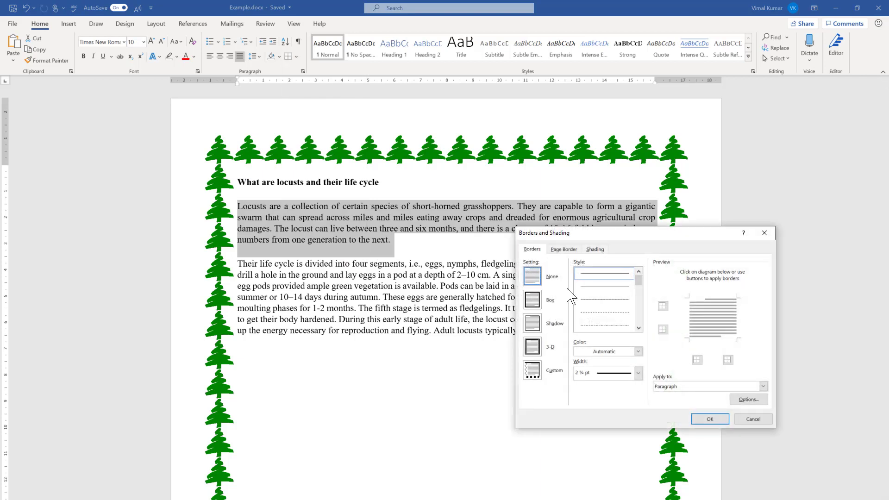
pyautogui.click(596, 249)
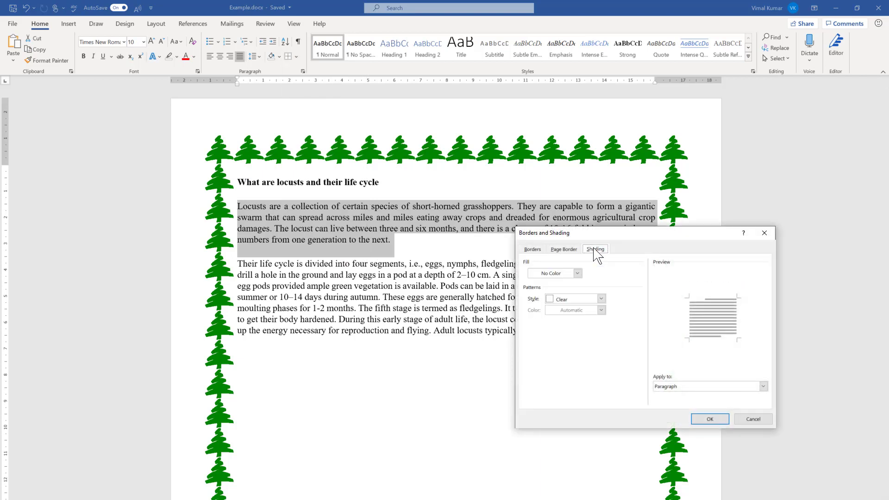
pyautogui.click(579, 273)
pyautogui.click(566, 300)
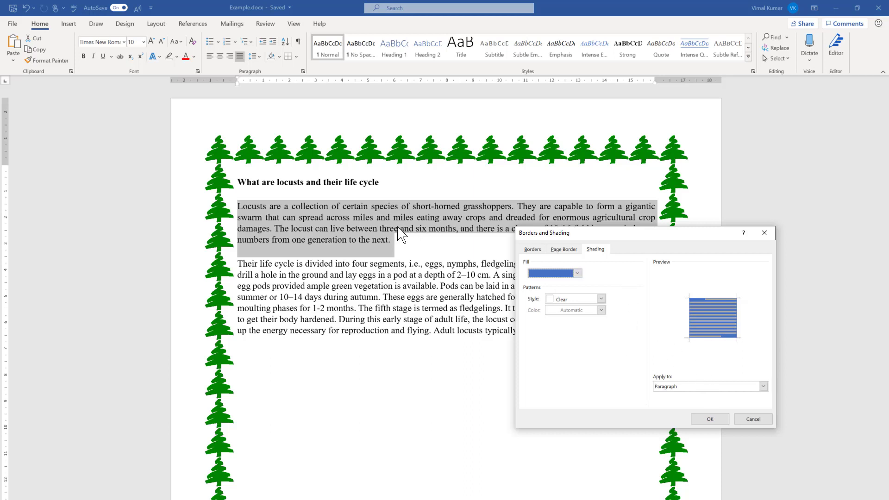
pyautogui.click(533, 250)
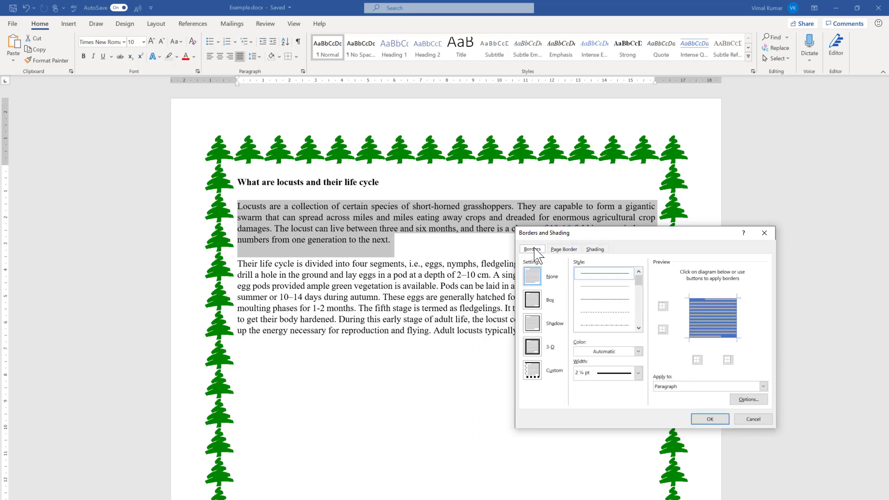
# Step: Choose a thick solid orange line for the paragraph's box border
pyautogui.click(612, 314)
pyautogui.scroll(-2, 611, 320)
pyautogui.click(612, 325)
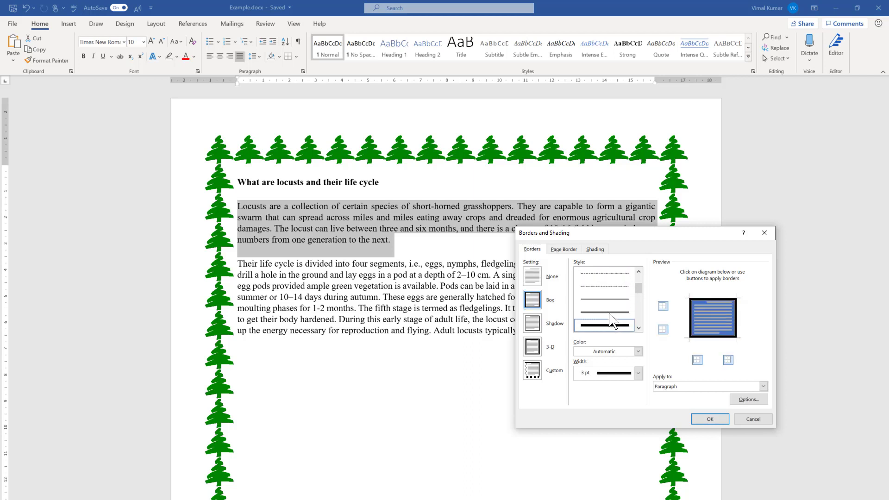
pyautogui.click(639, 351)
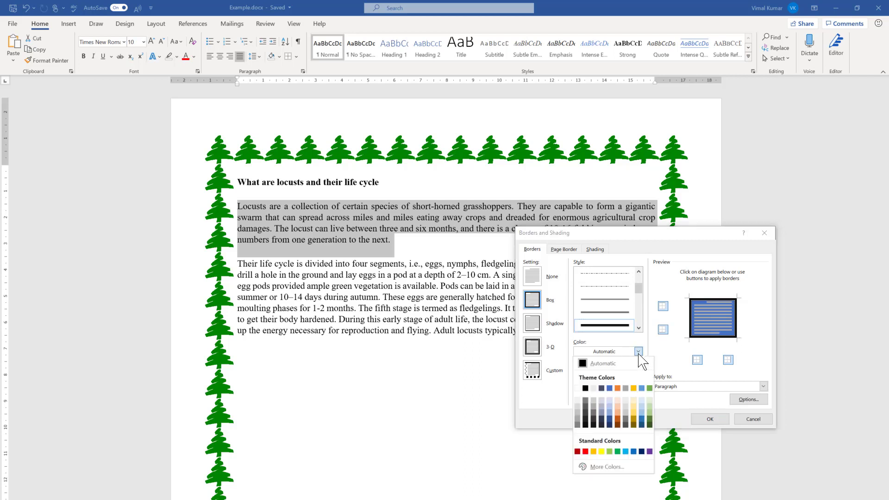
pyautogui.click(609, 389)
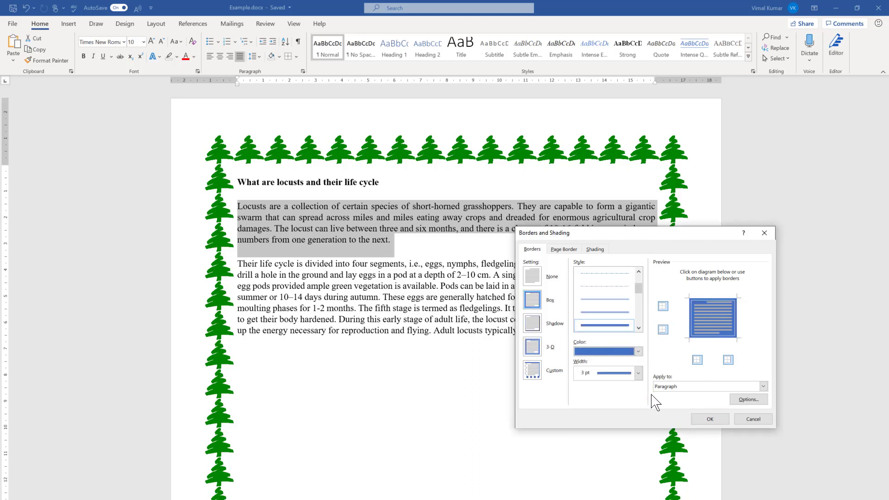
pyautogui.click(639, 352)
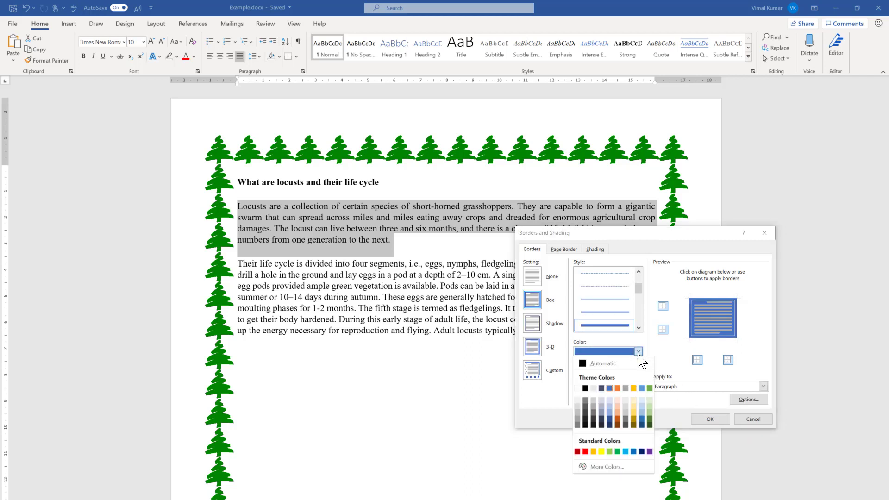
pyautogui.click(618, 420)
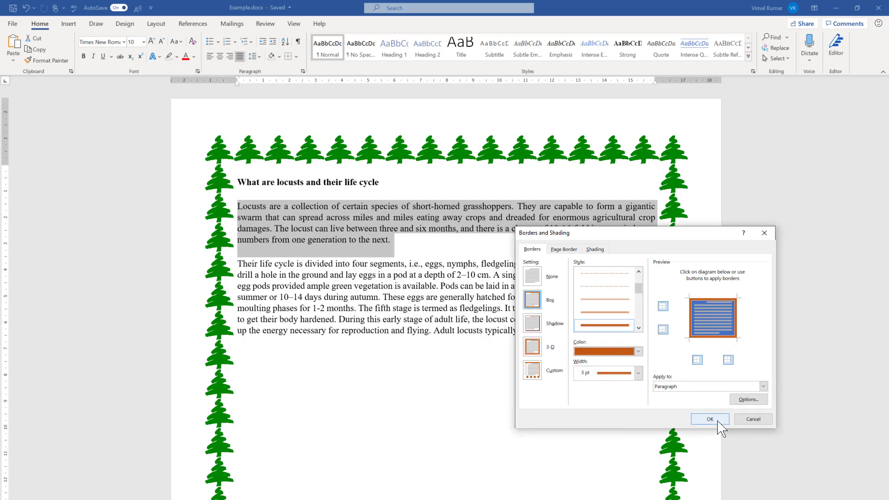
# Step: Apply the border to the paragraph, raising top and bottom spacing to 4 pt from text
pyautogui.click(688, 390)
pyautogui.click(690, 399)
pyautogui.click(742, 399)
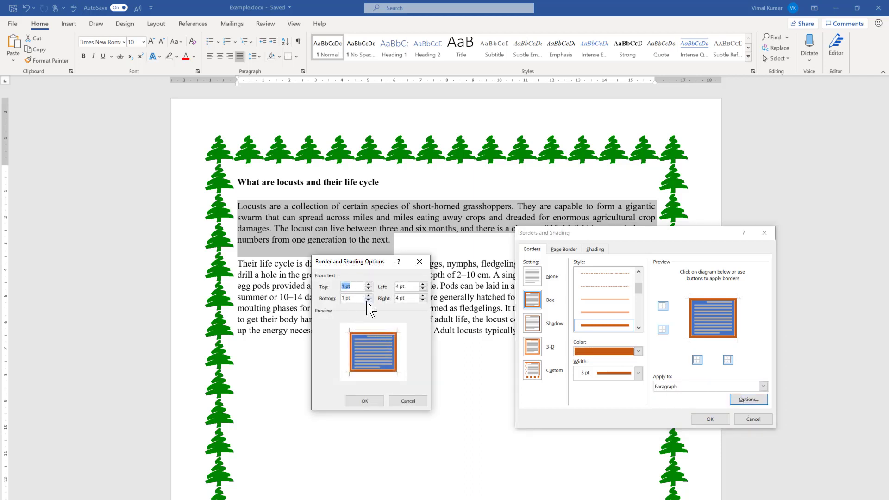
pyautogui.click(369, 295)
pyautogui.click(369, 285)
pyautogui.click(368, 284)
pyautogui.click(369, 285)
pyautogui.click(365, 401)
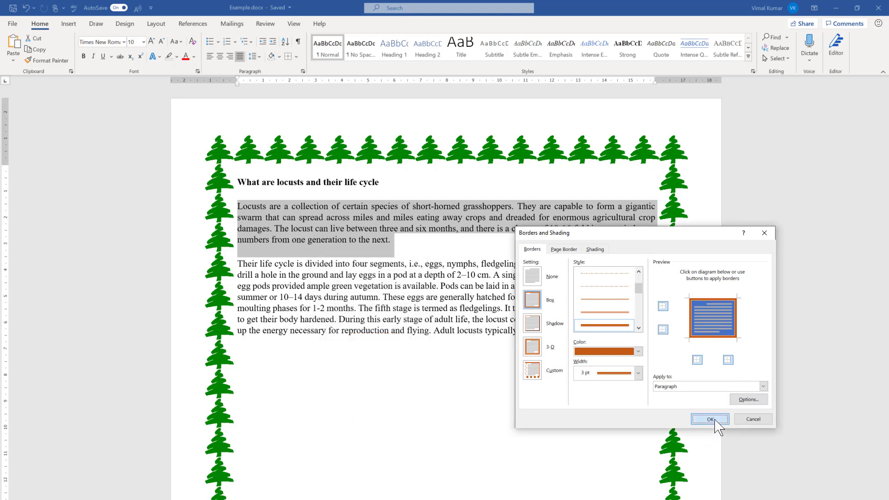
pyautogui.click(713, 420)
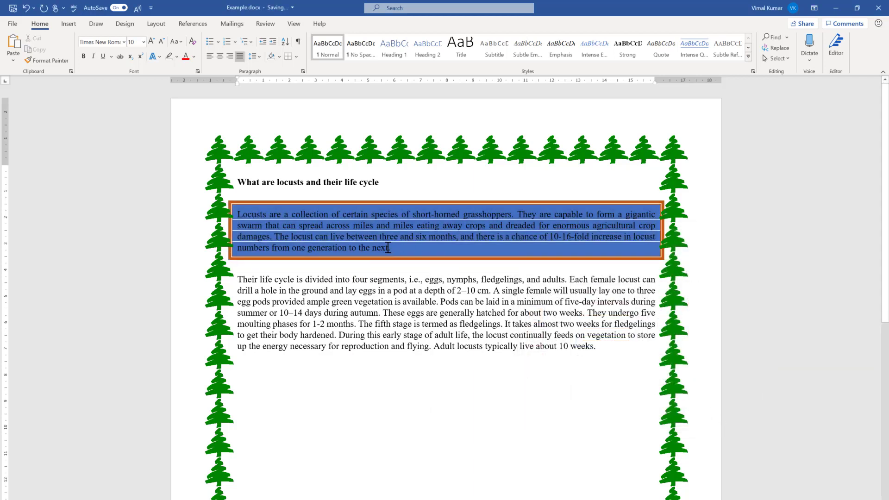